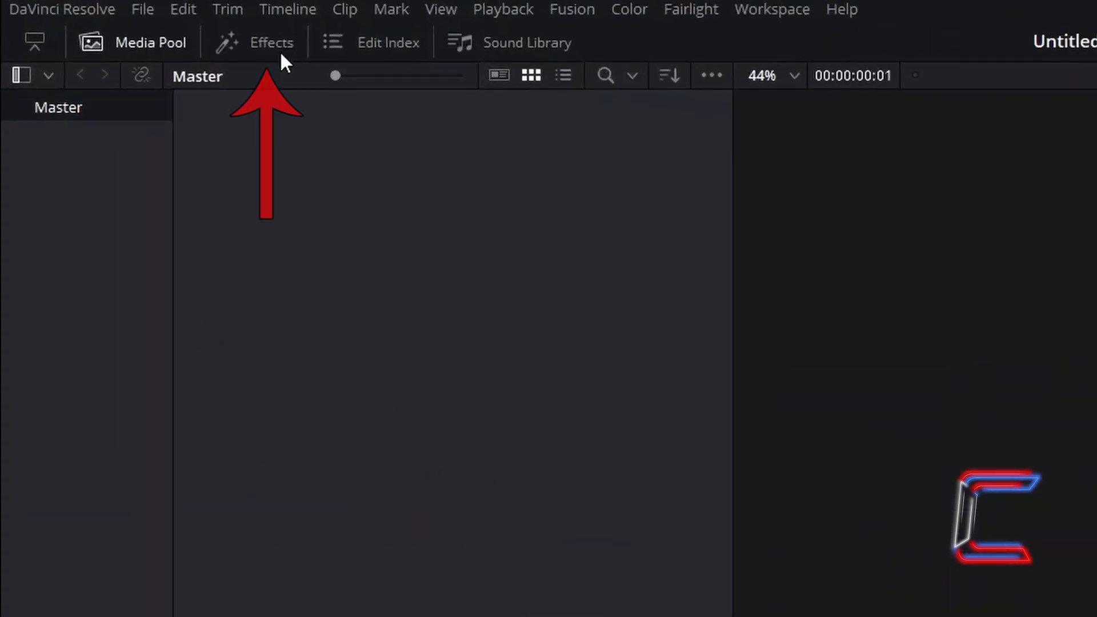
Step: Place a Fusion Composition effect at the start of the Video 1 track and open it in the Fusion page
click(280, 51)
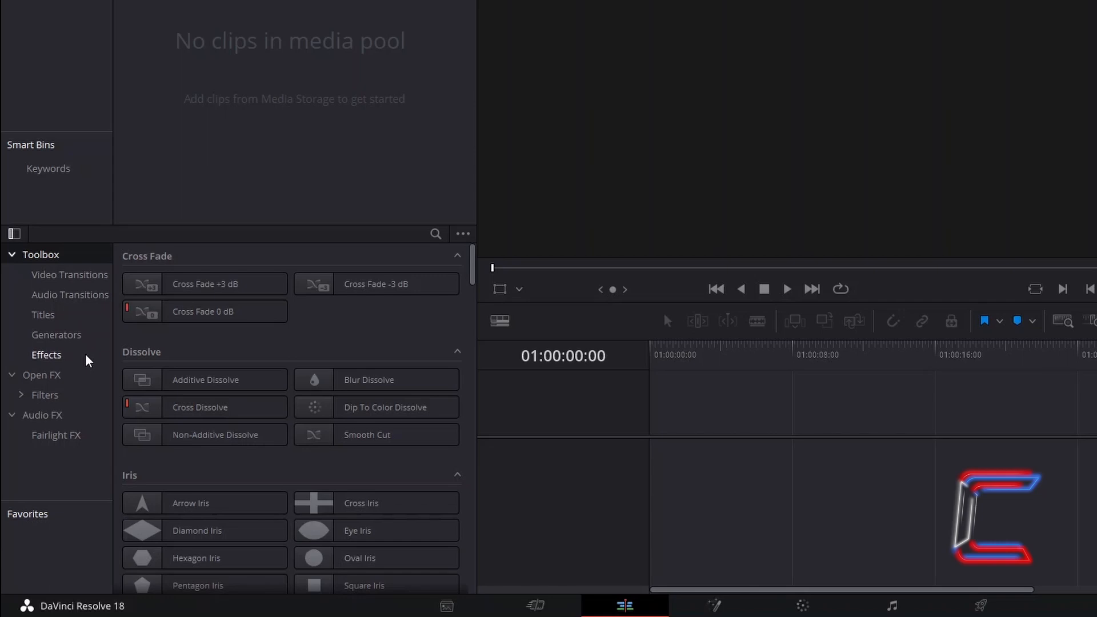
click(89, 360)
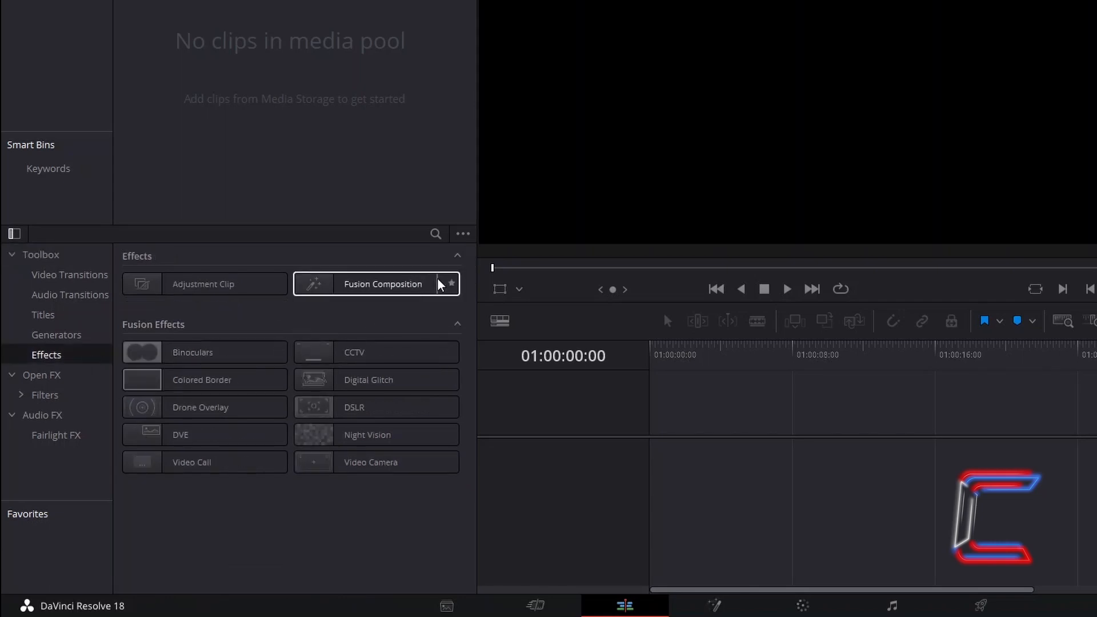
drag(440, 284, 656, 421)
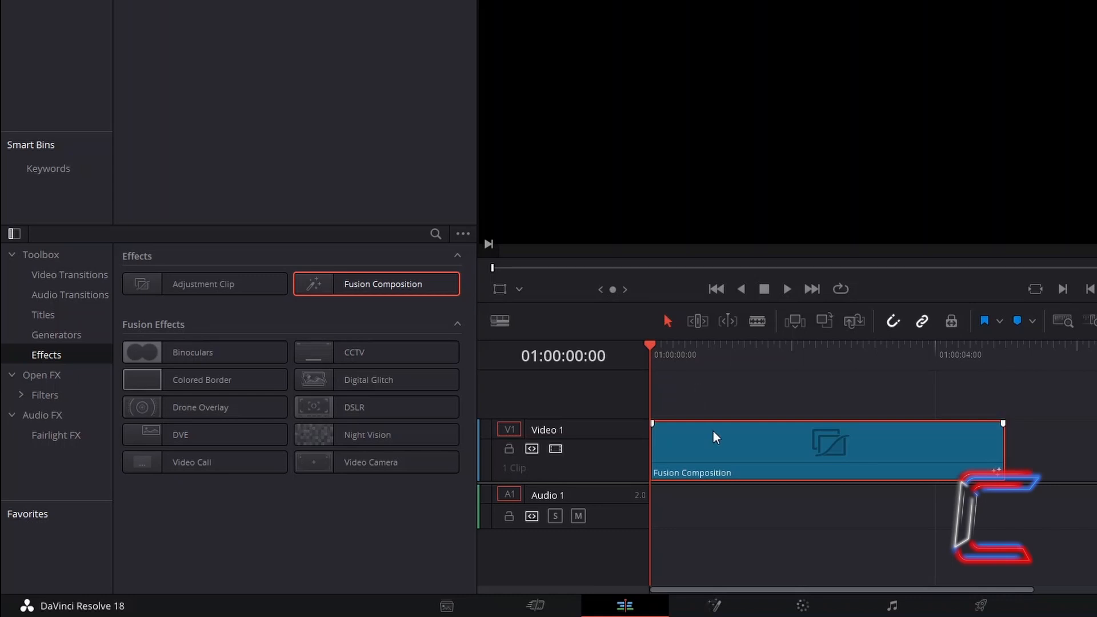
right_click(749, 445)
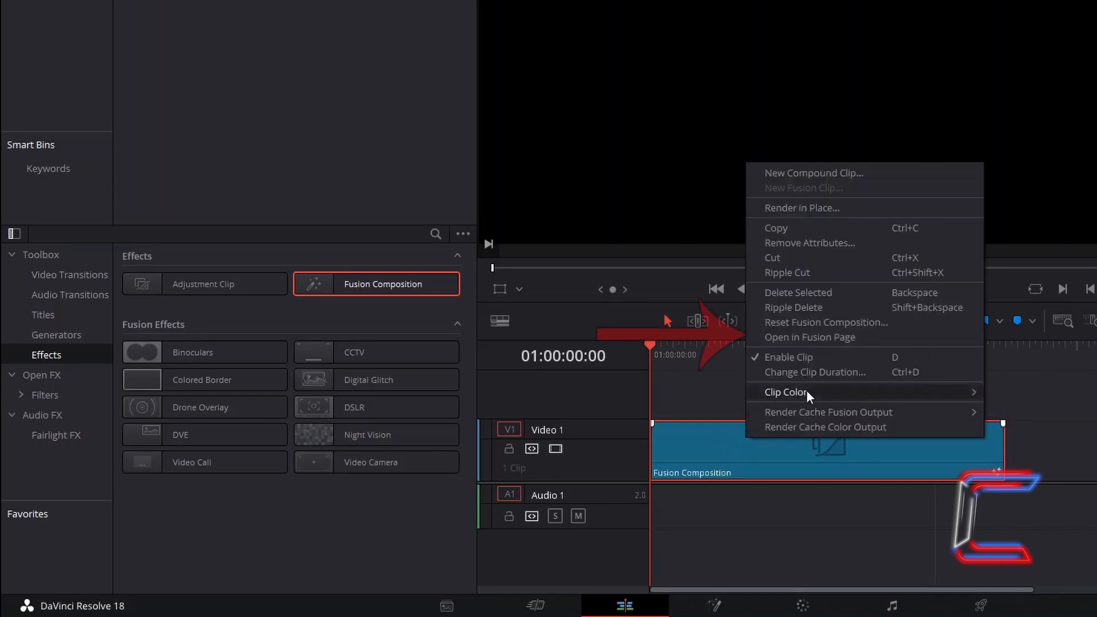
click(862, 337)
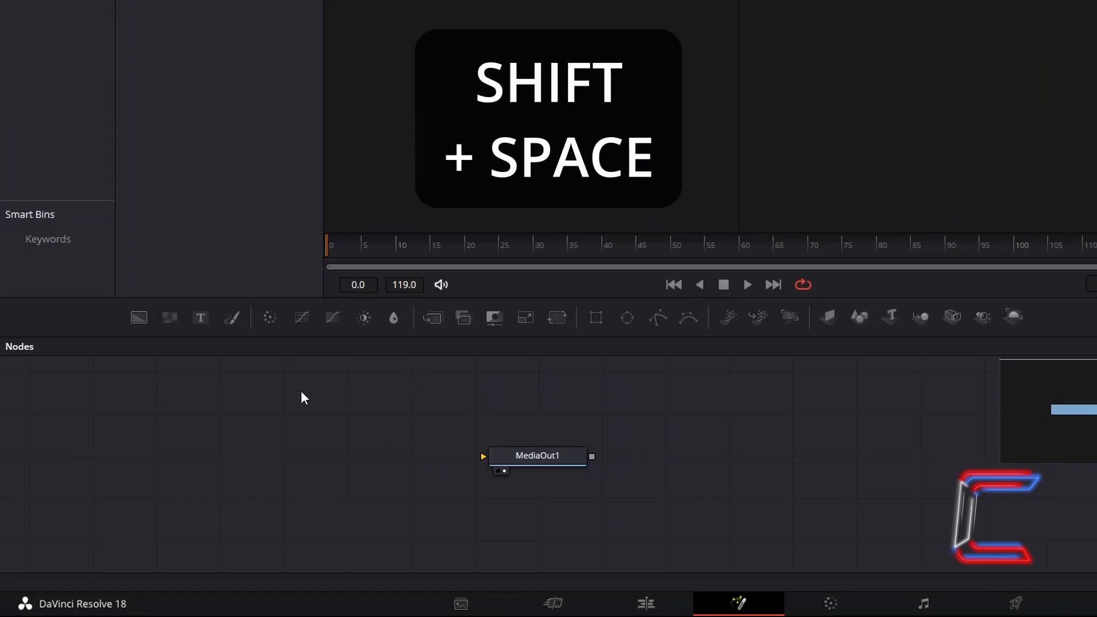
Step: Add a Text+ node to the composition and show it in the second viewer
key(shift+space)
text(Text+)
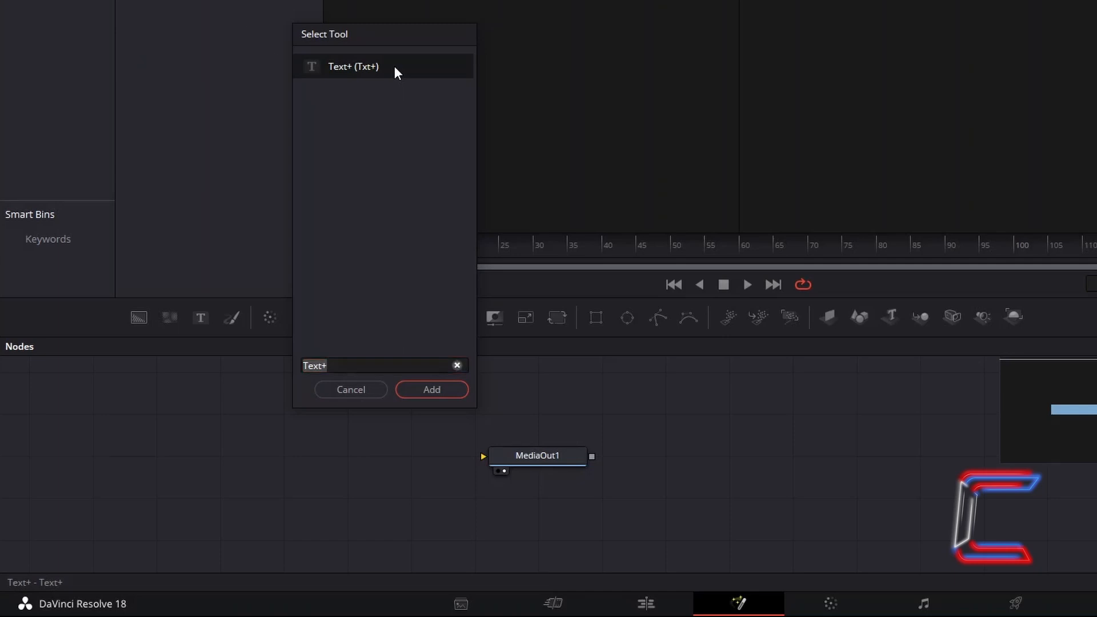
click(455, 392)
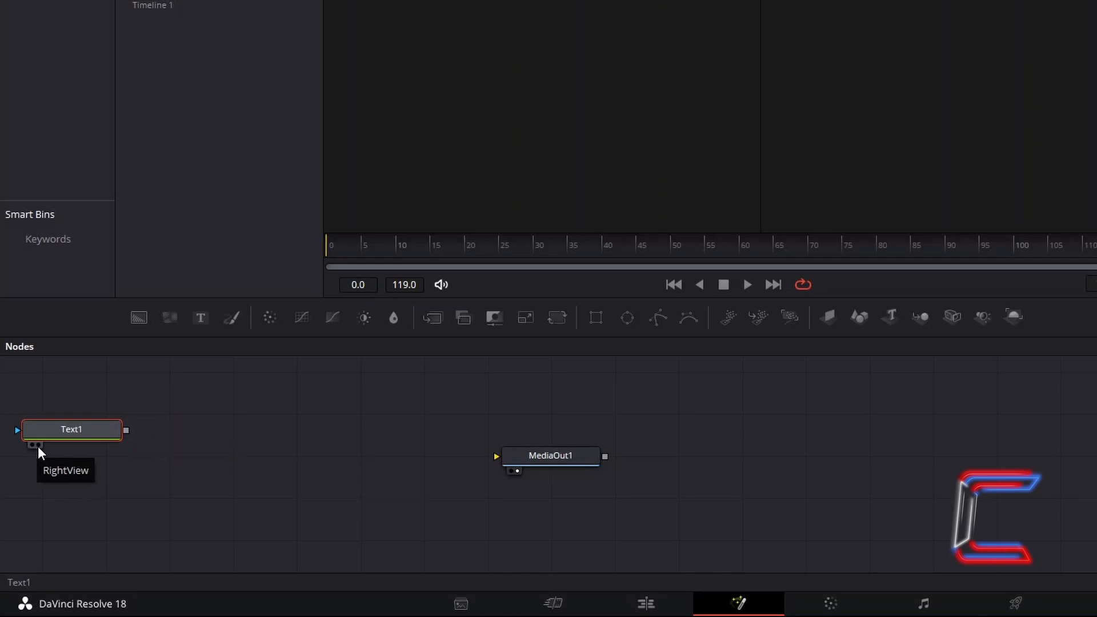
click(38, 447)
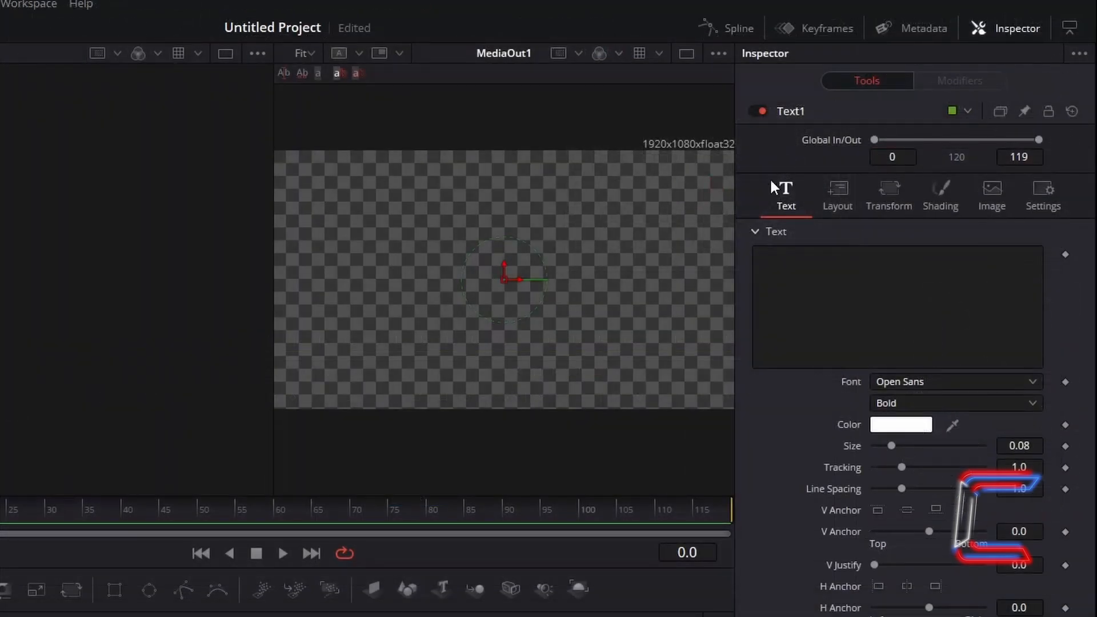
Step: Enter "C0NTI" as the text of the Text1 node and set its font to Tempus Sans ITC
click(776, 270)
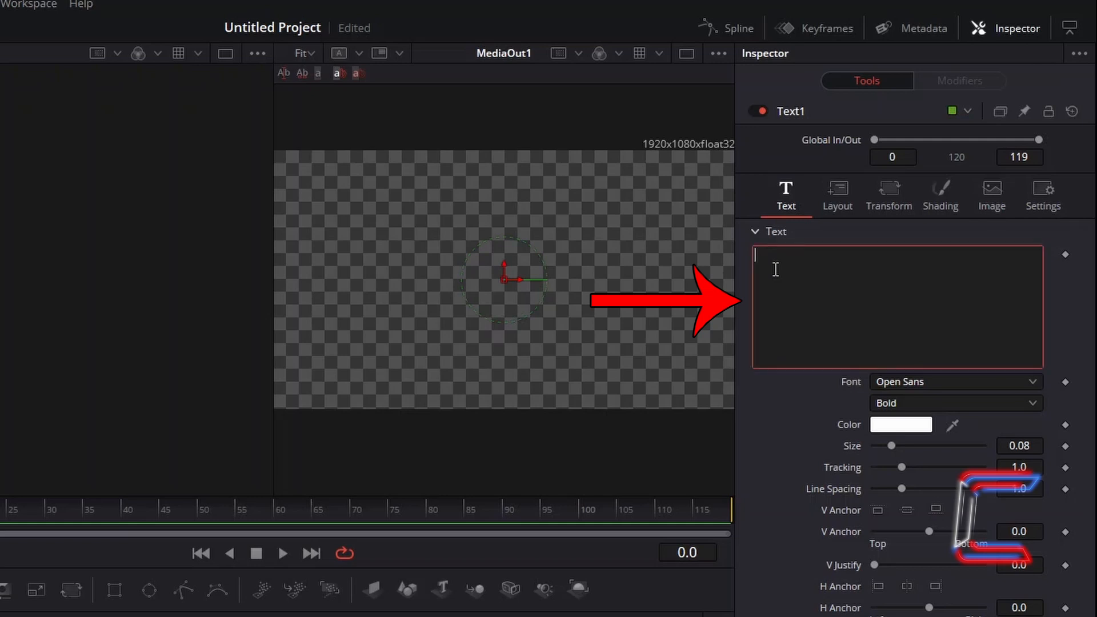
text(C0n)
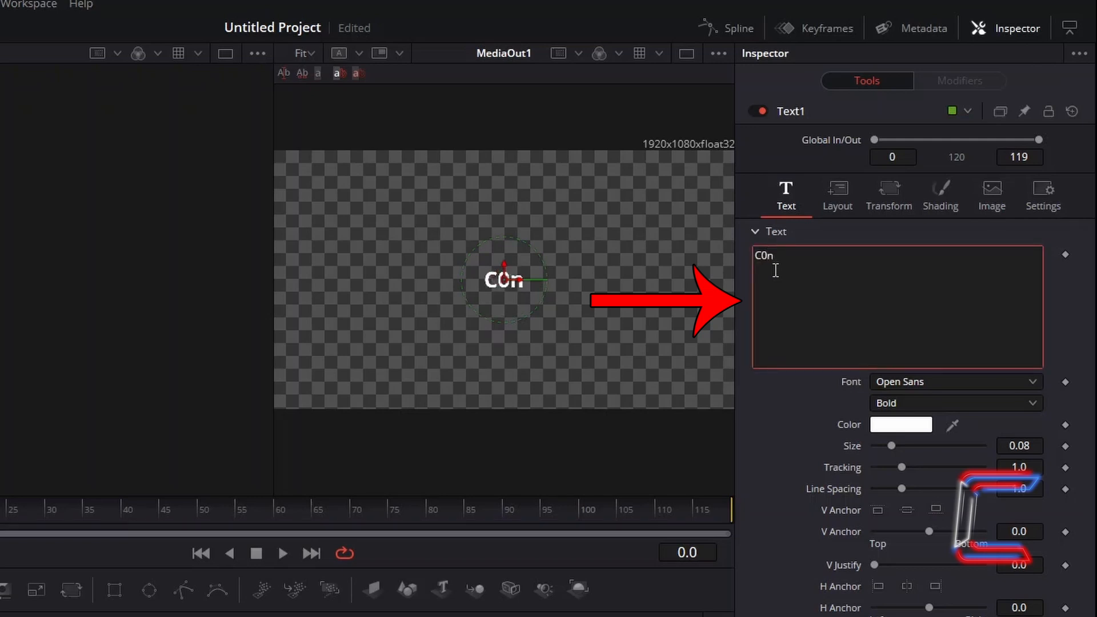
key(BackSpace)
text(NTI)
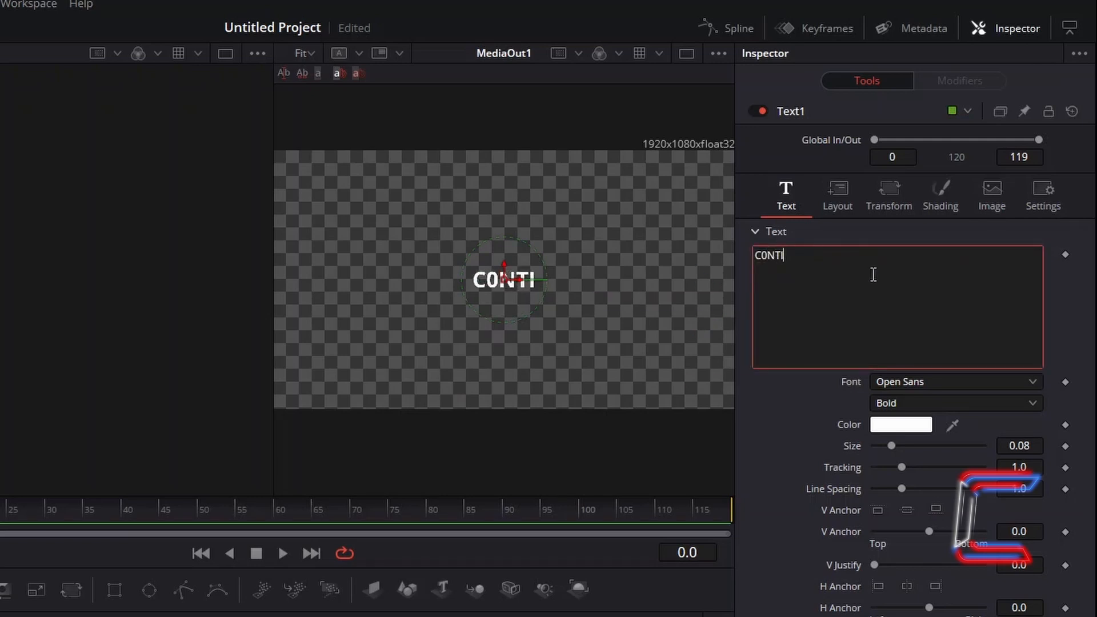
click(920, 386)
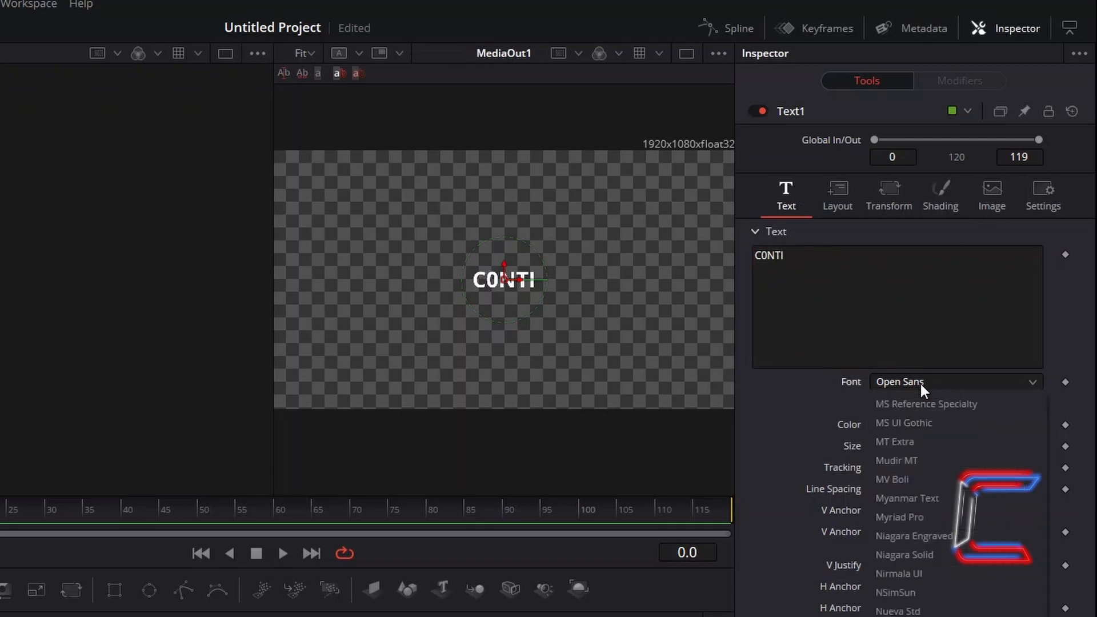
scroll(955, 464, down, 10)
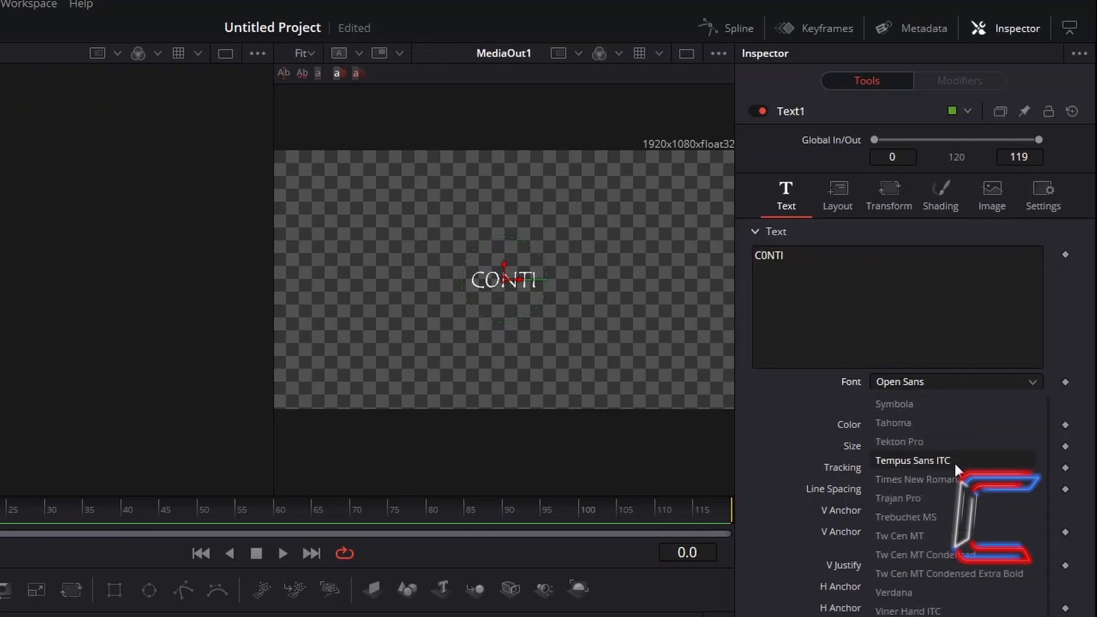
click(955, 464)
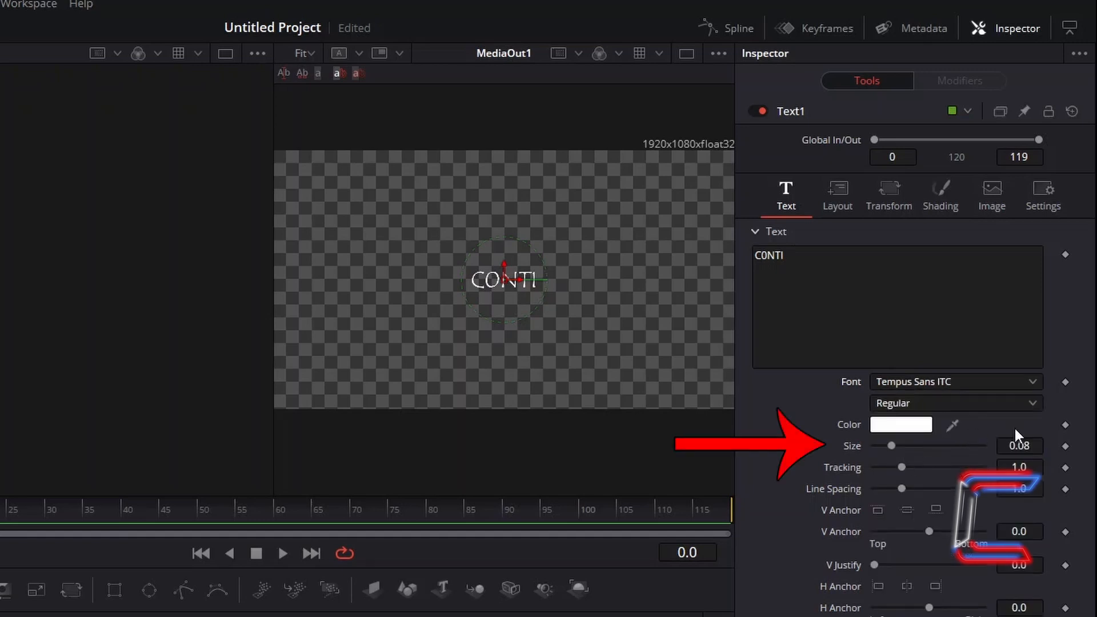
Step: Set the text size of the Text1 node to 0.5
click(1040, 449)
key(BackSpace)
key(BackSpace)
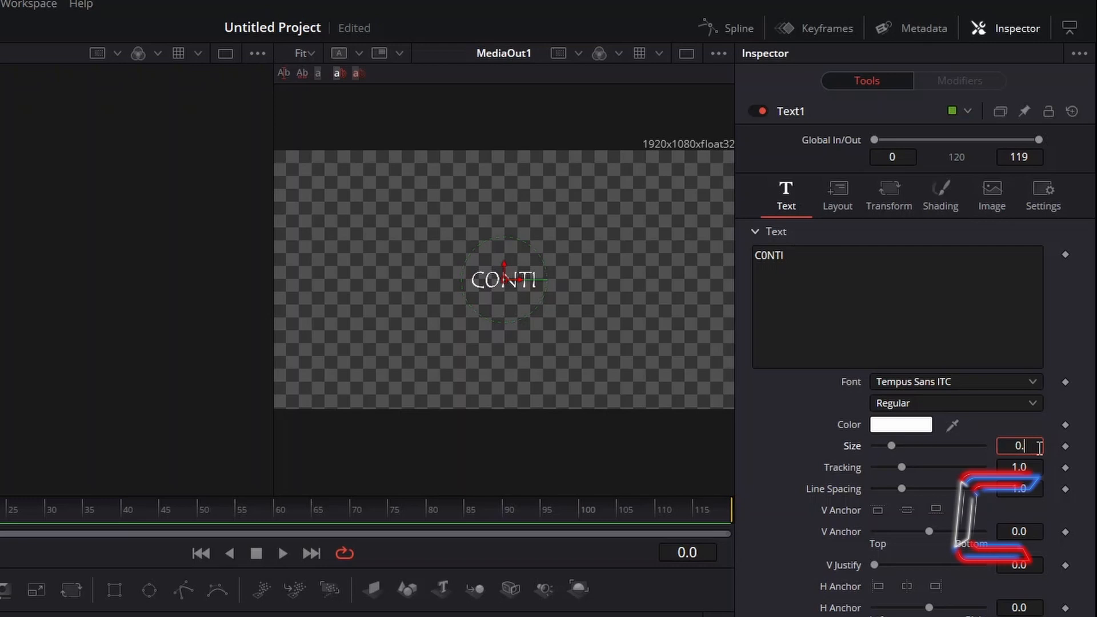
text(5)
key(Tab)
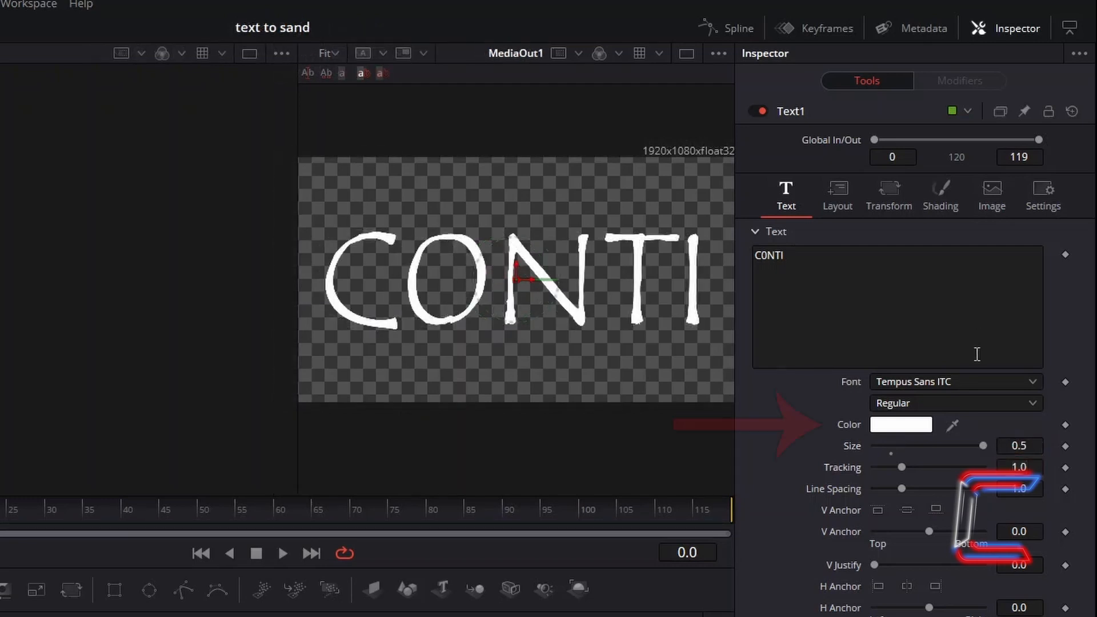
Step: Set the text color to HTML value #a89b0b and connect the Text1 output to the MediaOut1 input
click(907, 428)
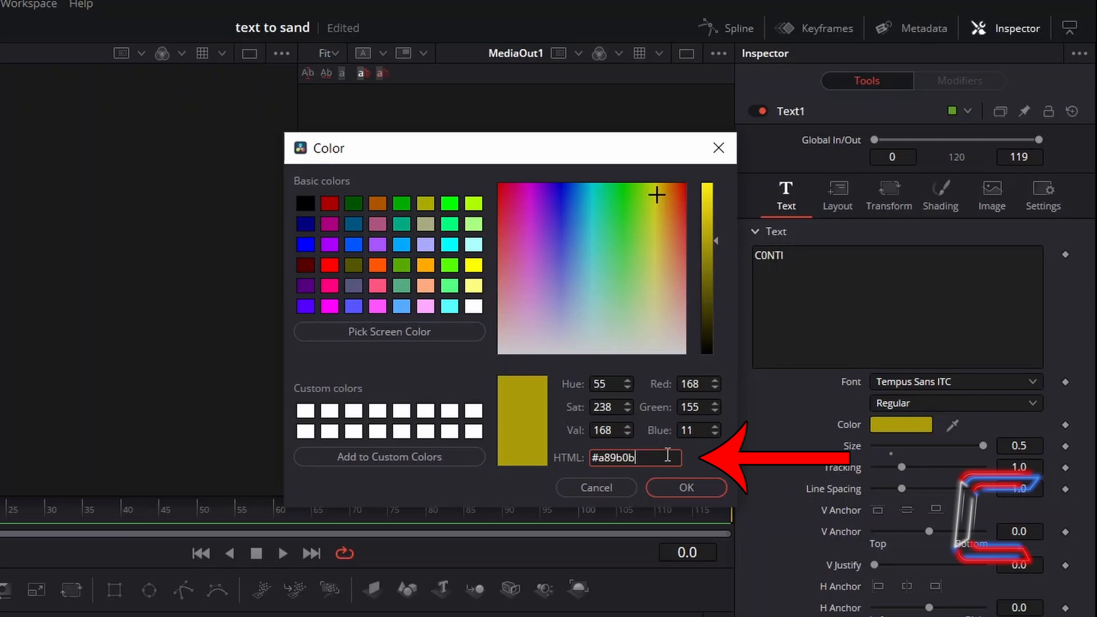
click(711, 489)
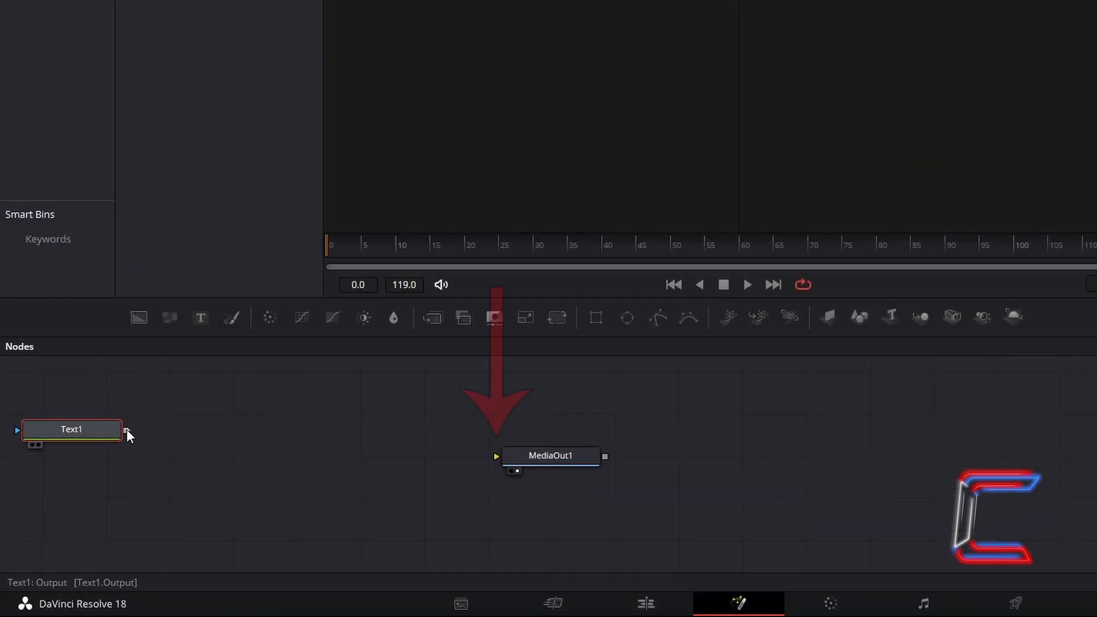
drag(126, 431, 495, 455)
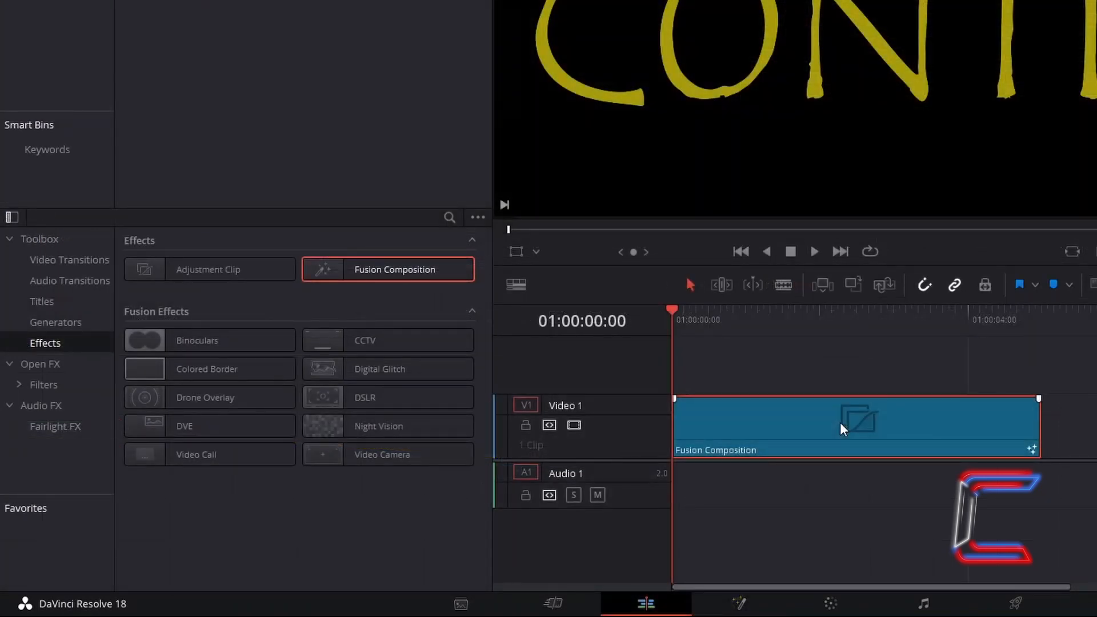
Step: Duplicate the Fusion Composition clip so the original sits on a new Video 2 track and the copy directly below on Video 1
key(ctrl+c)
drag(896, 436, 894, 370)
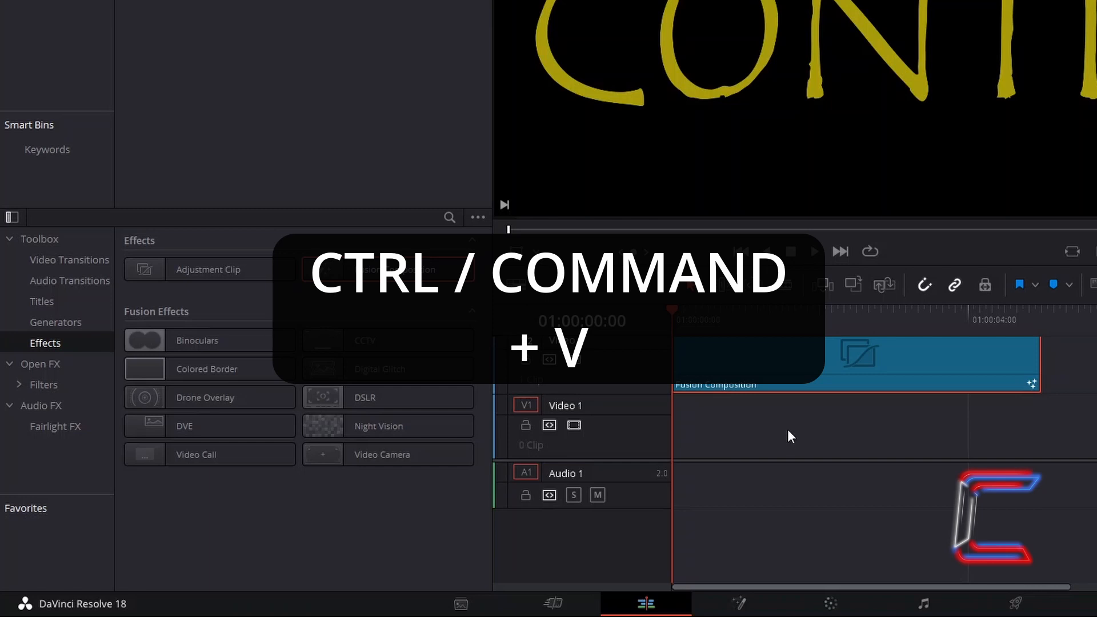
key(ctrl+v)
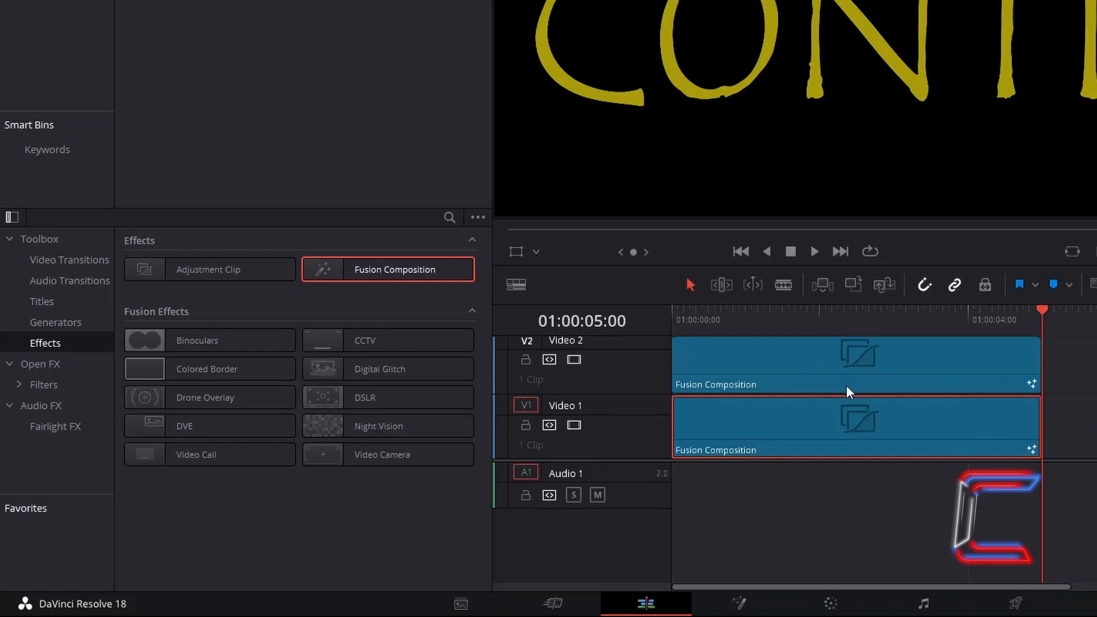
Step: Open the Video 1 clip's composition in the Fusion page and disconnect Text1 from MediaOut1
right_click(799, 429)
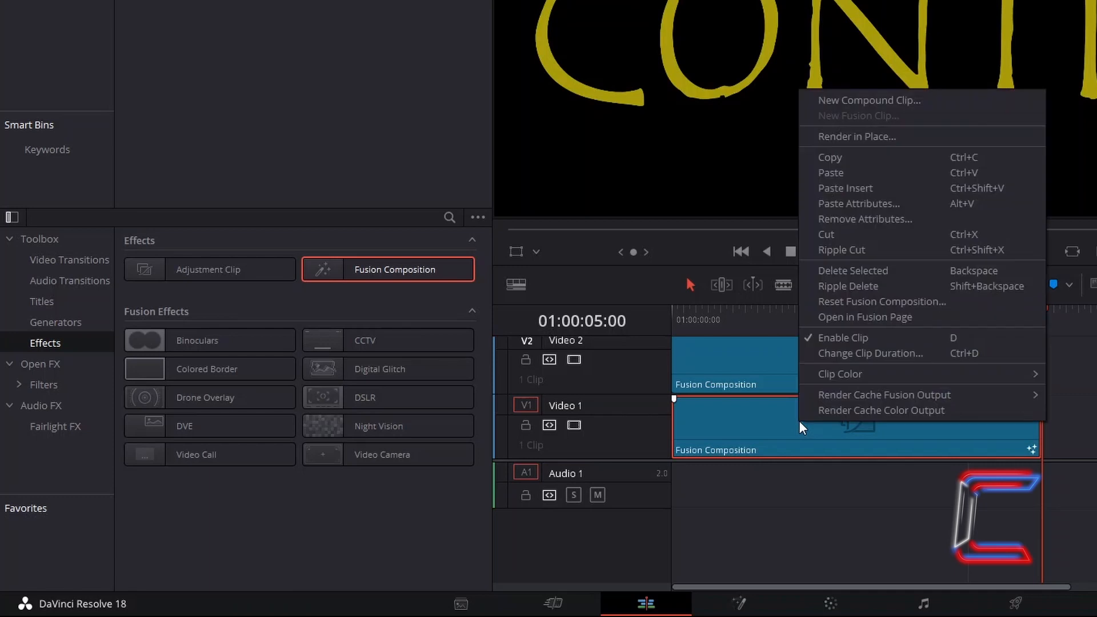
click(921, 318)
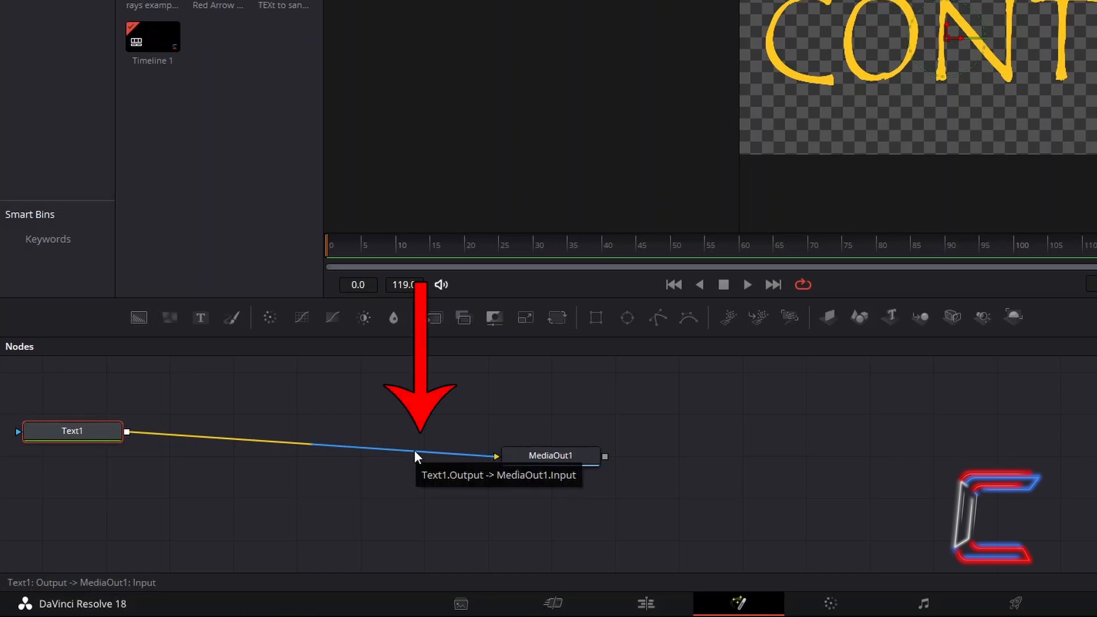
drag(413, 450, 385, 498)
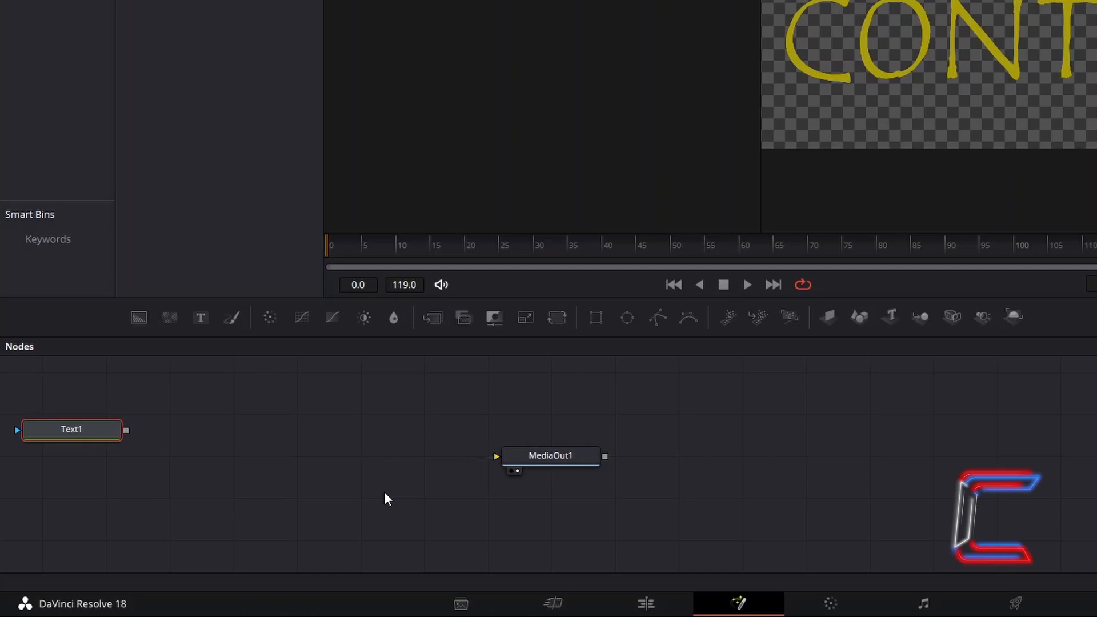
Step: Add a pEmitter node to the composition and set its region to Bitmap
key(shift+space)
text(pEmitter)
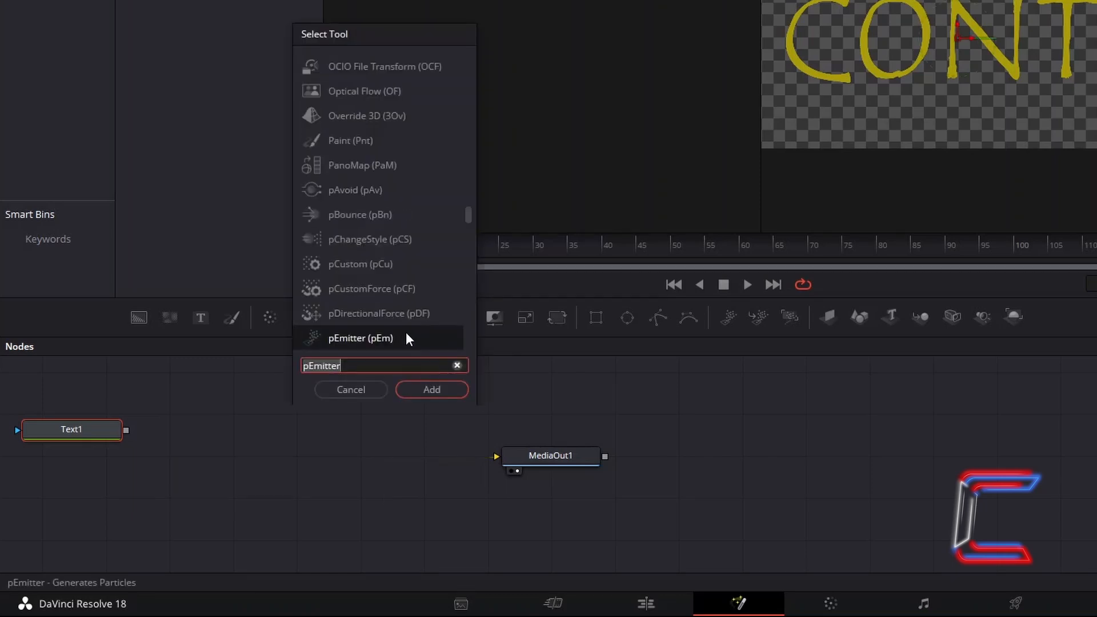
click(460, 392)
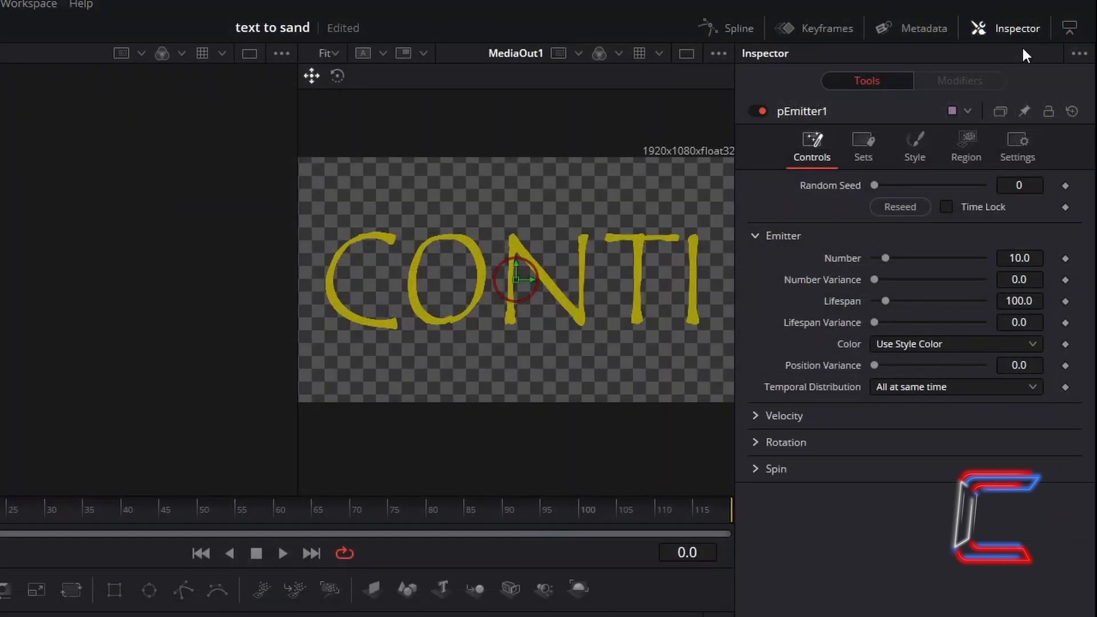
click(987, 141)
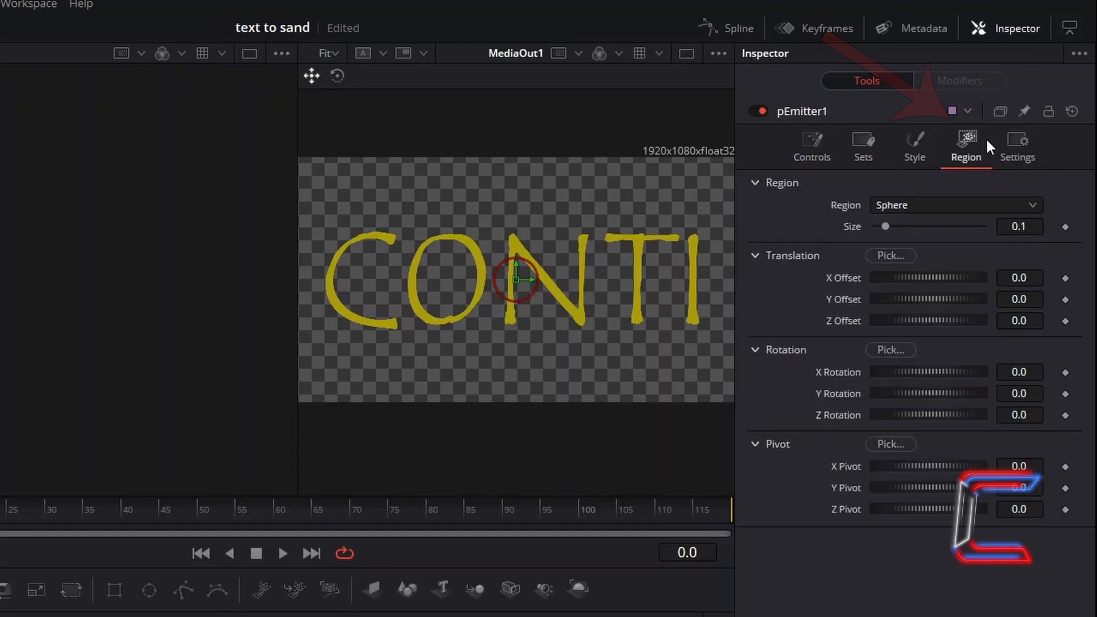
click(930, 207)
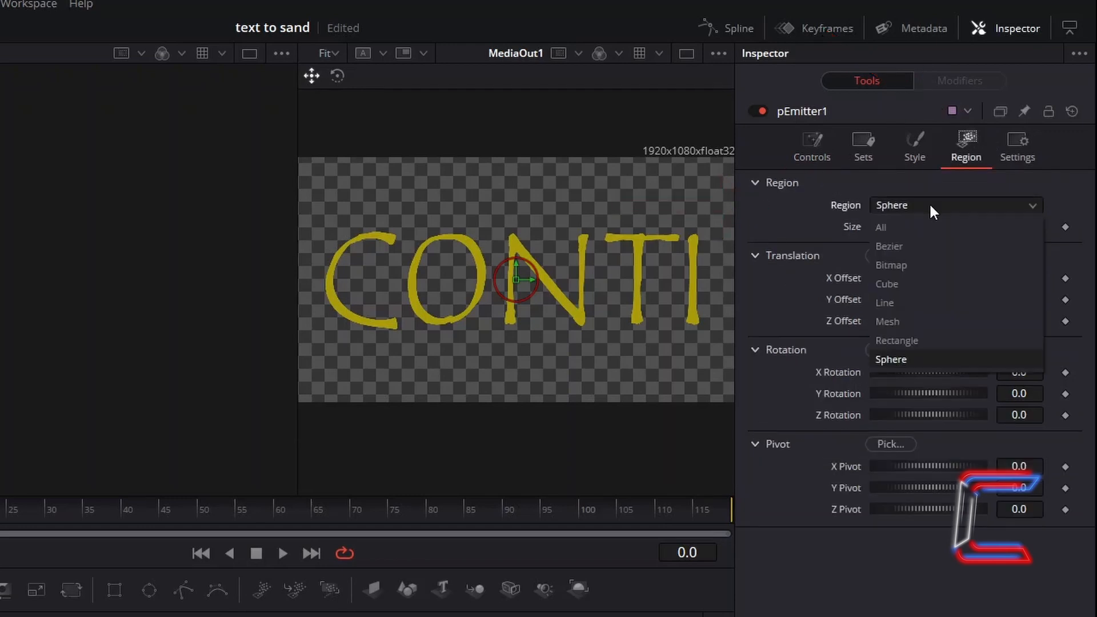
click(918, 264)
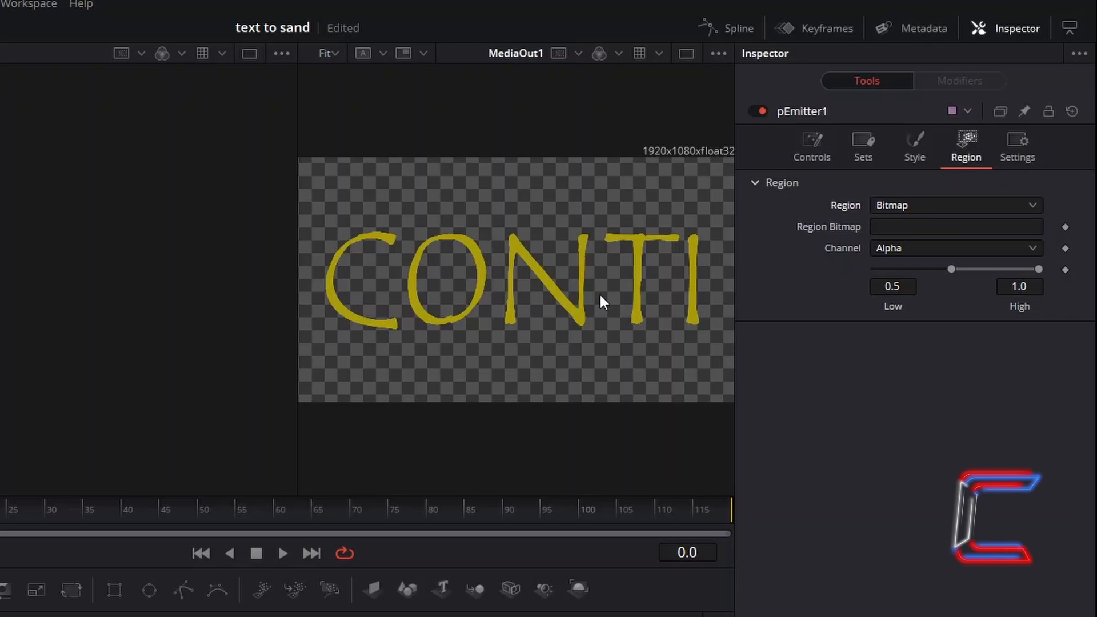
Step: Set the pEmitter's particle number to 850 and connect the Text1 output to the pEmitter1 input
click(828, 142)
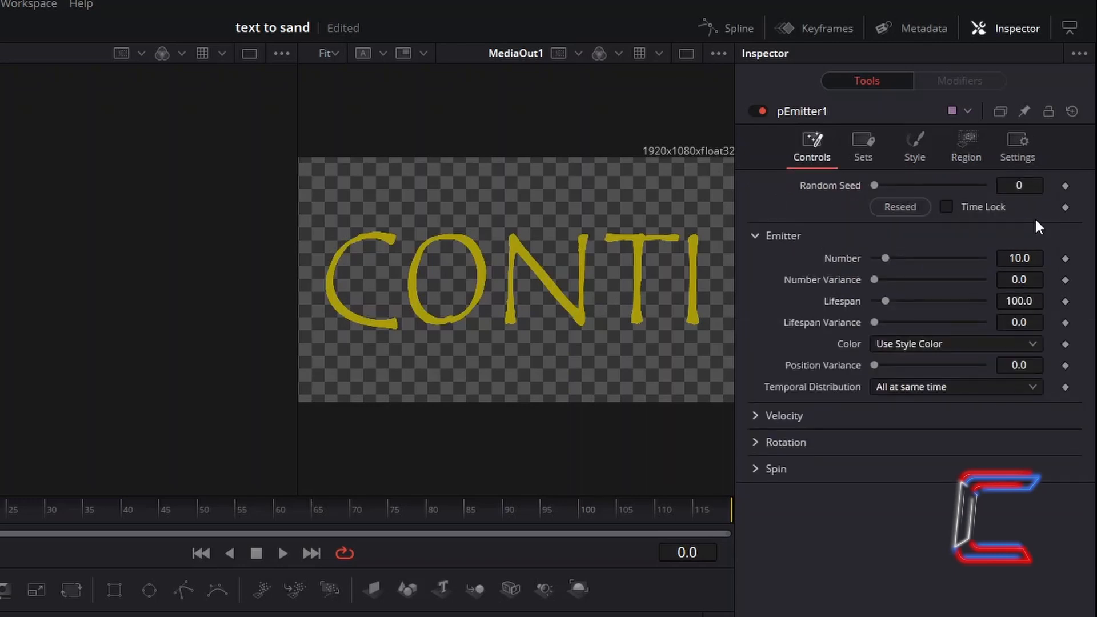
click(1038, 256)
text(850)
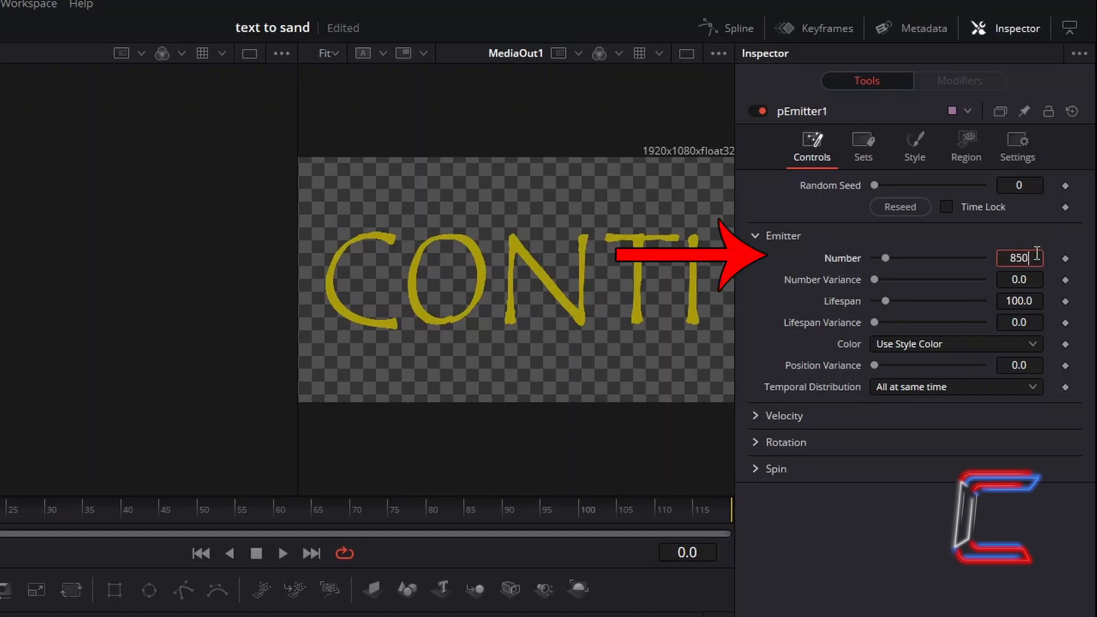
key(Tab)
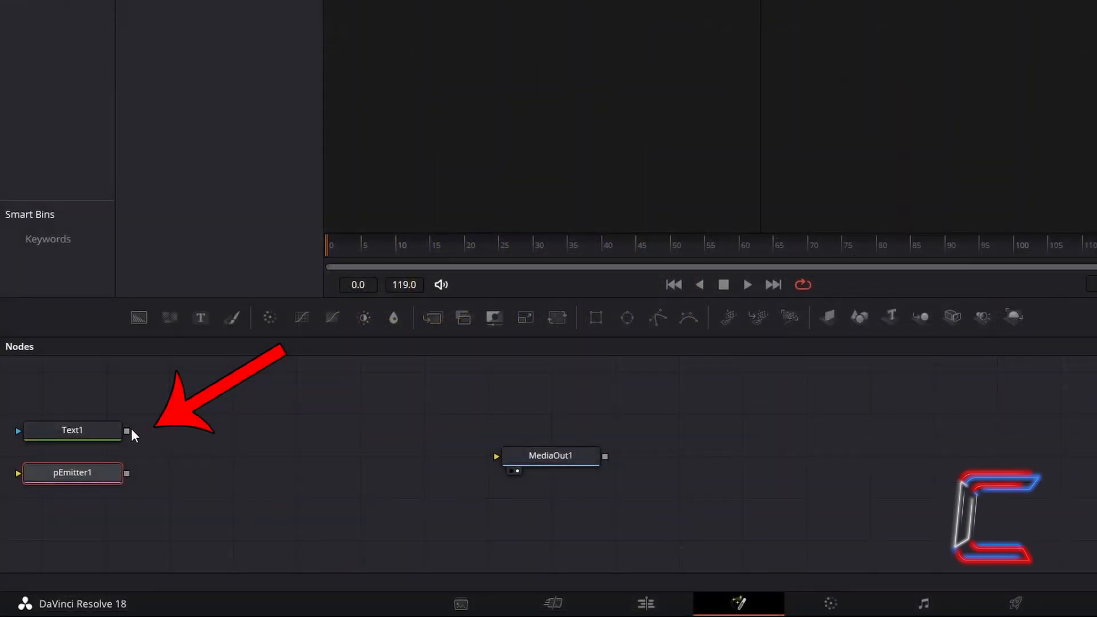
drag(127, 431, 27, 482)
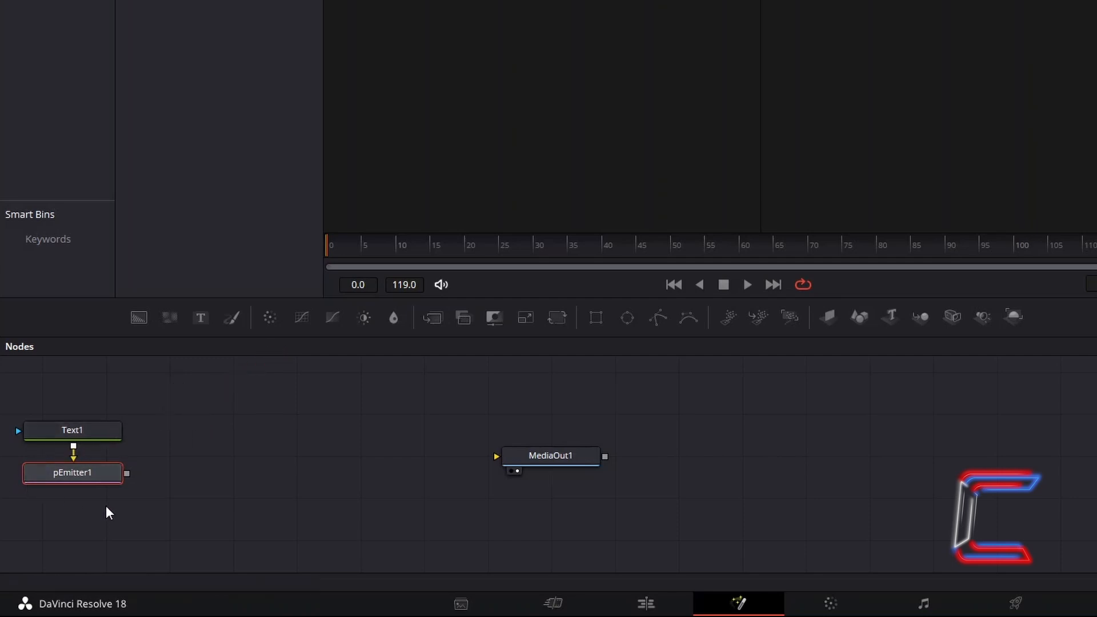
Step: Add a pDirectionalForce node to the particle setup with pEmitter1 selected
key(shift+space)
text(pd)
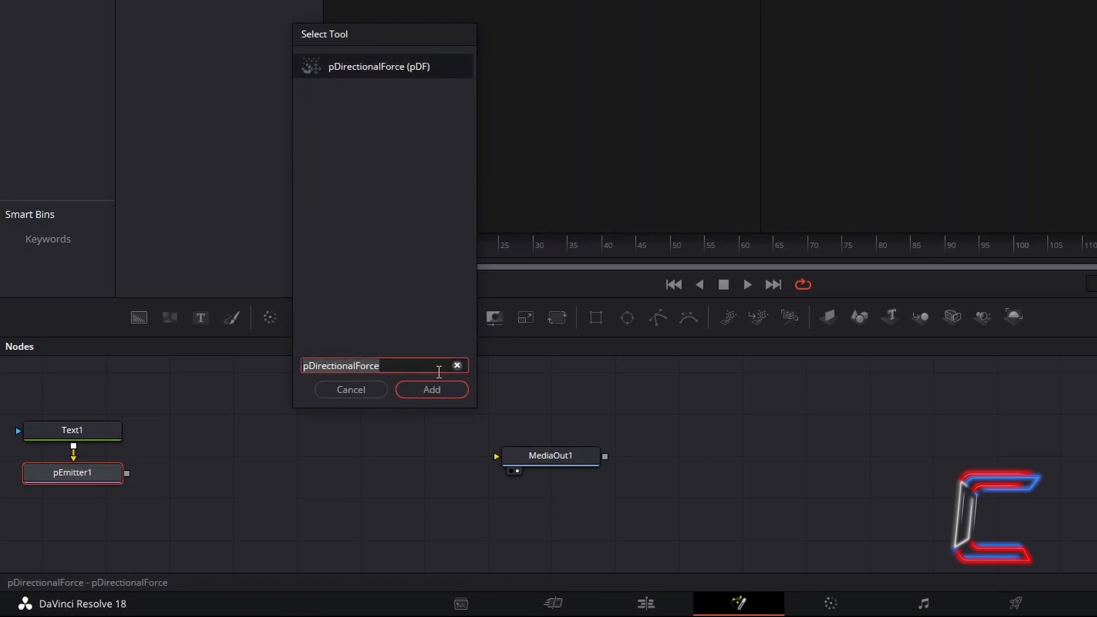
click(433, 389)
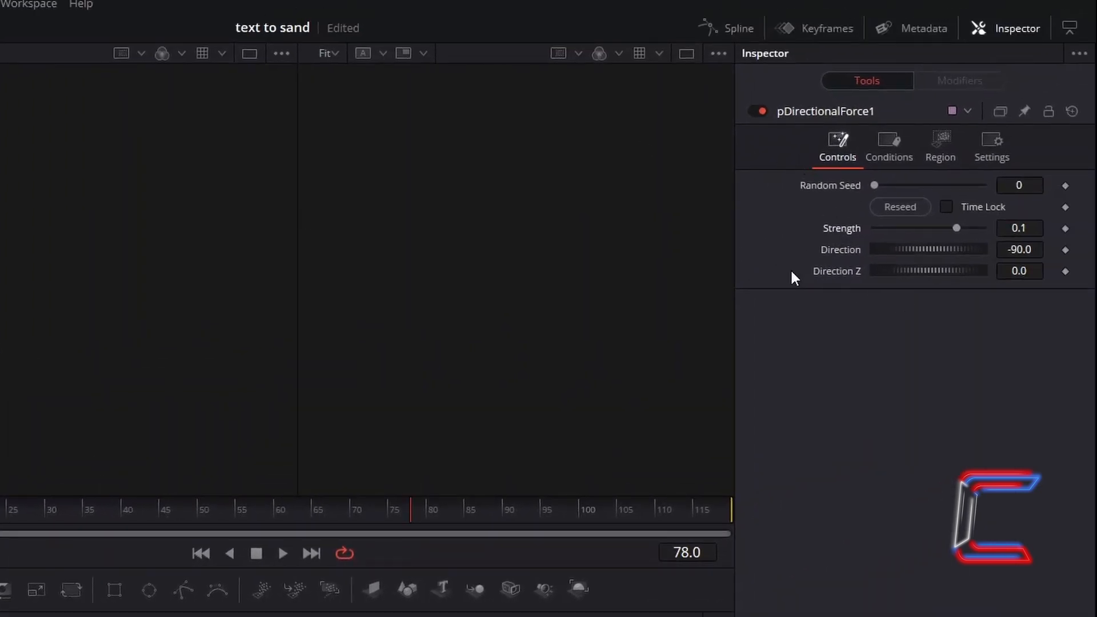
Step: Set the strength of pDirectionalForce1 to 0.02
click(1039, 228)
key(BackSpace)
text(02)
key(Tab)
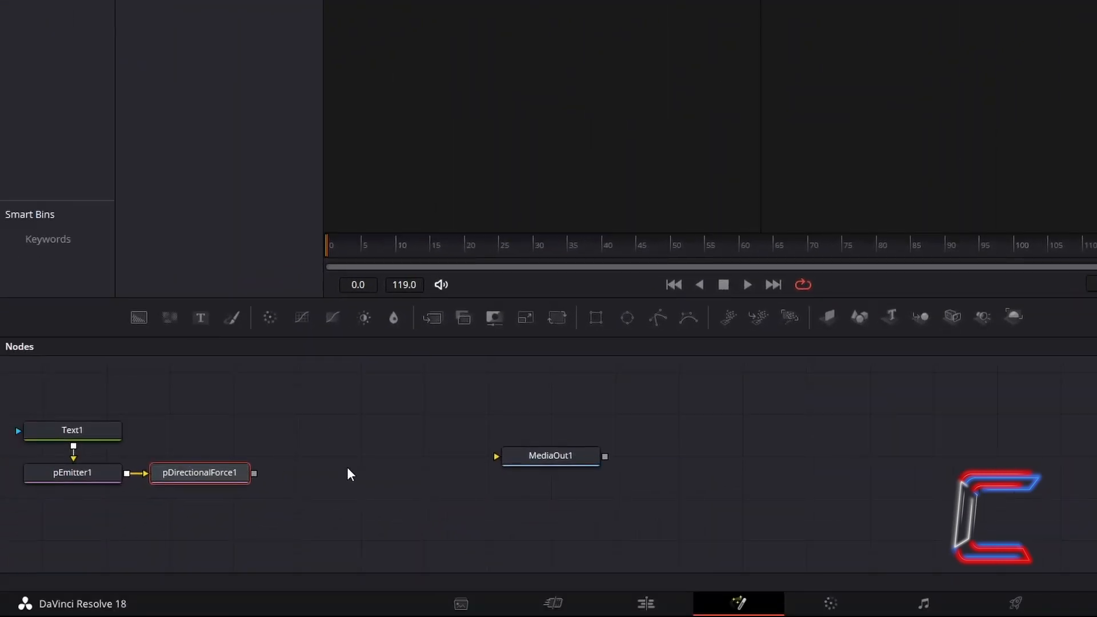
Step: Add a pTurbulence node after pDirectionalForce1 and set its X Strength to 0.2
key(shift+space)
text(pTurbulence)
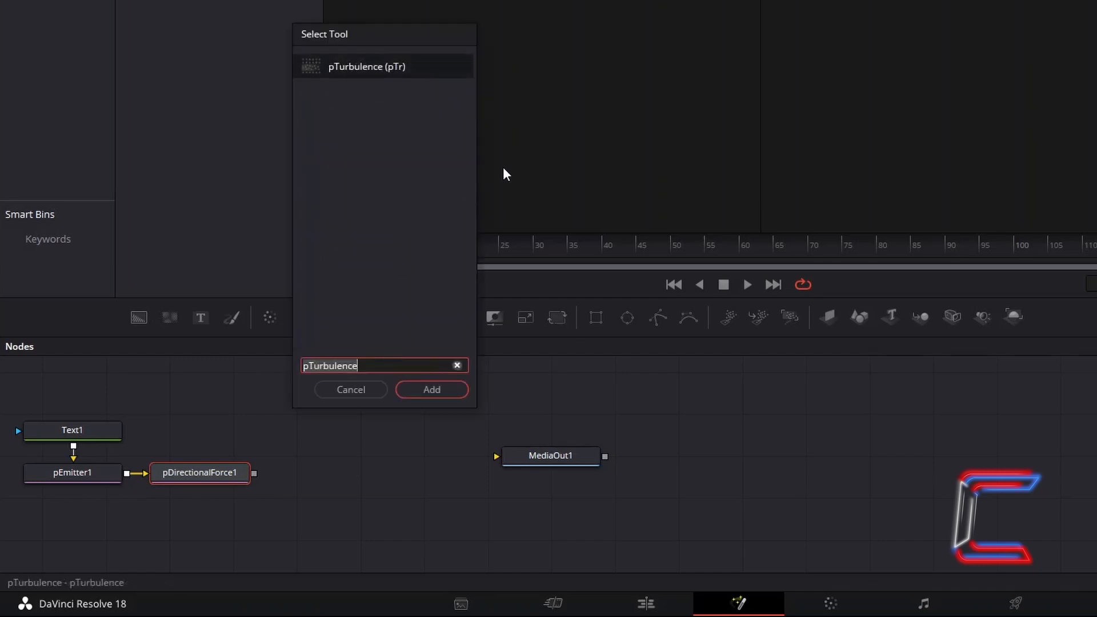
double_click(419, 65)
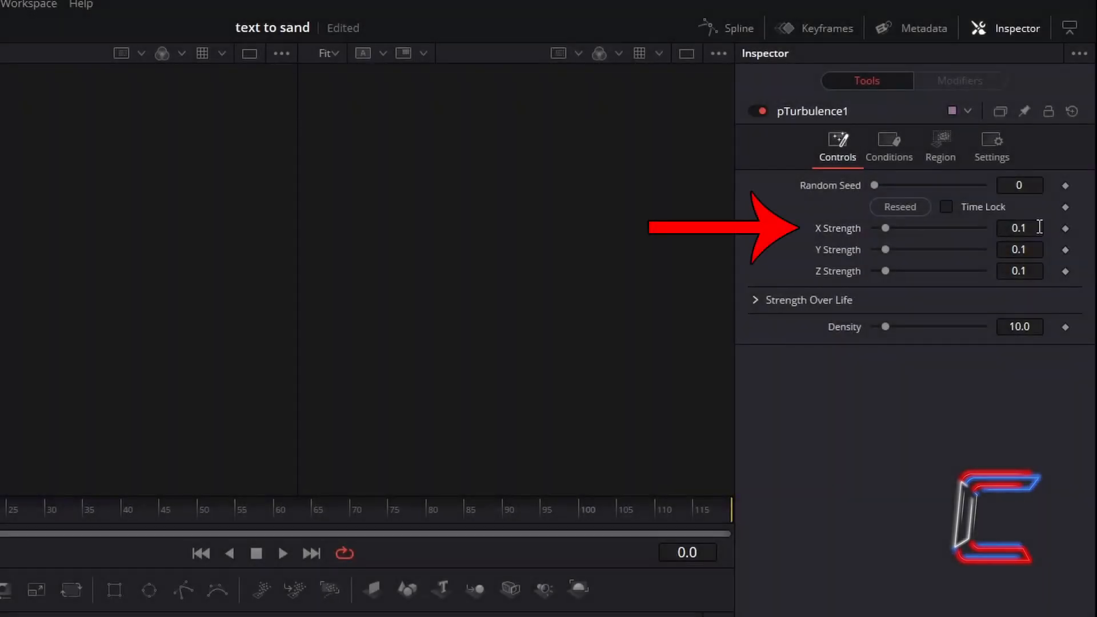
click(1039, 227)
key(BackSpace)
text(2)
click(1041, 250)
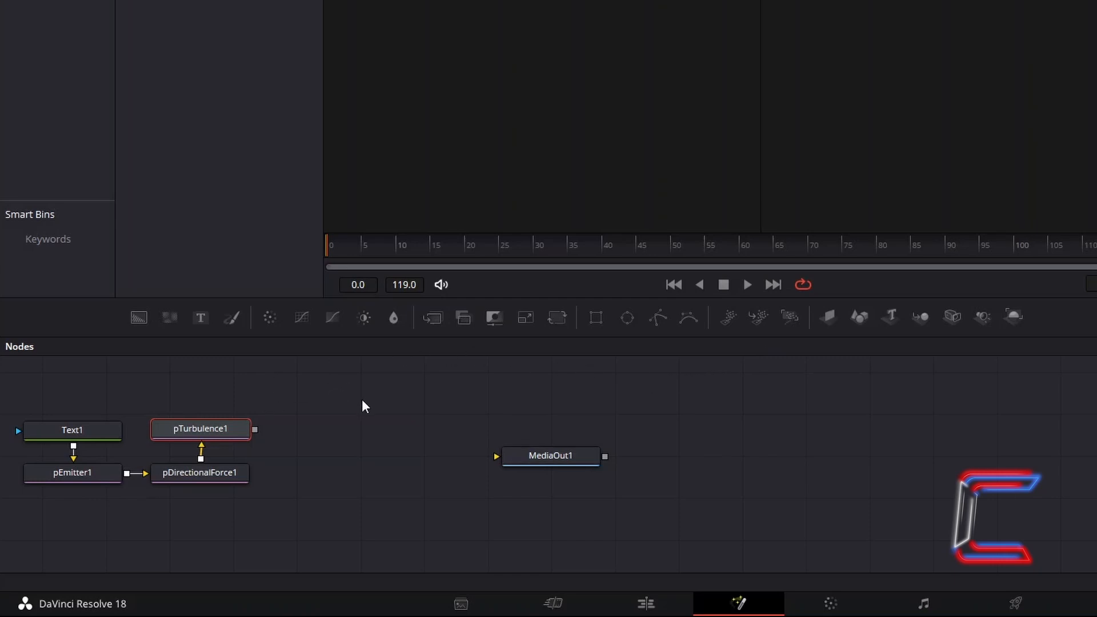
Step: Link pTurbulence1 to MediaOut1 through a new pRender node and display MediaOut1 in the second viewer
key(shift+space)
text(pRender)
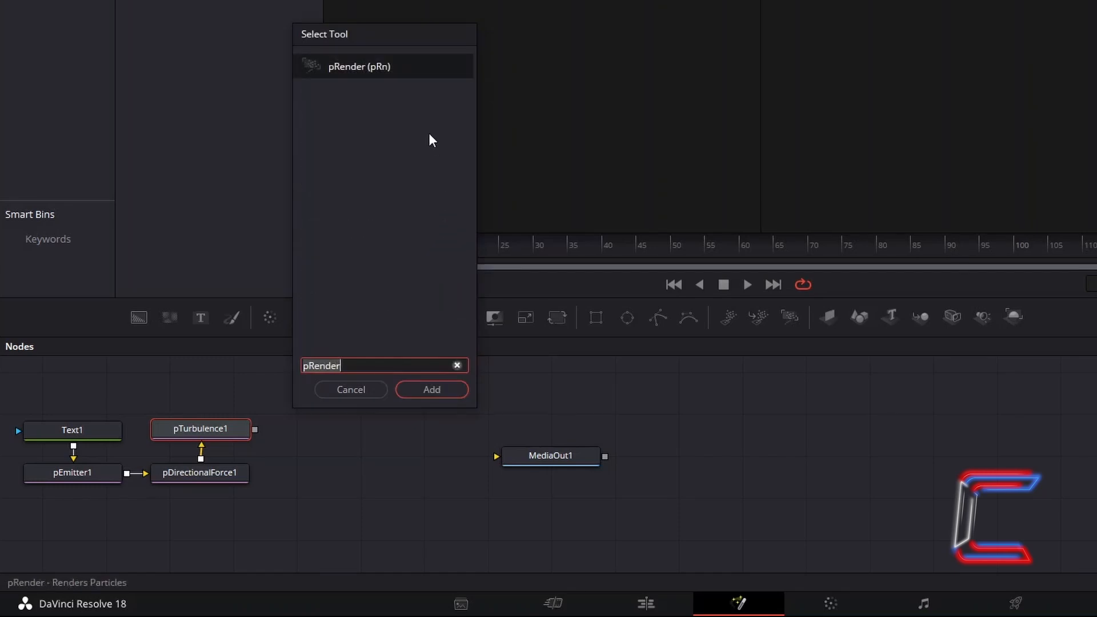
click(451, 385)
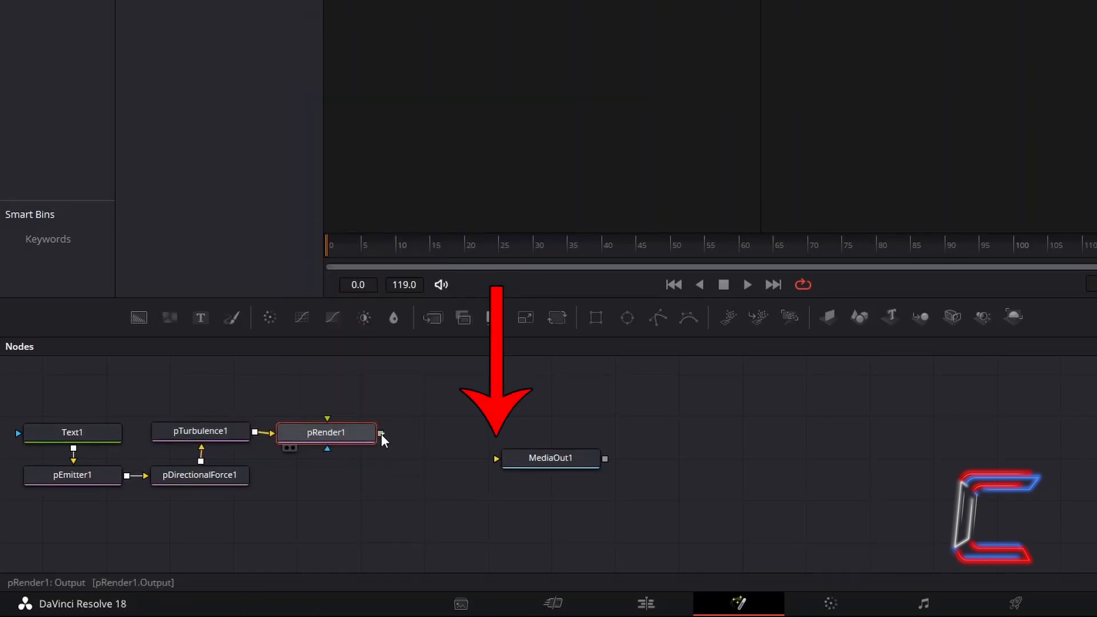
drag(382, 434, 498, 460)
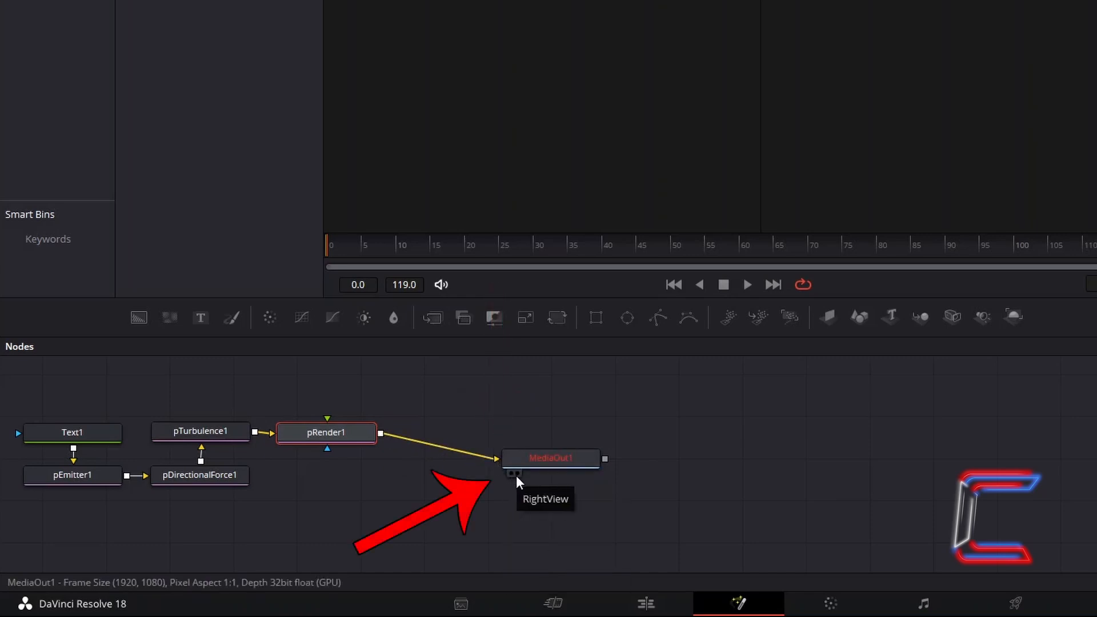
click(516, 476)
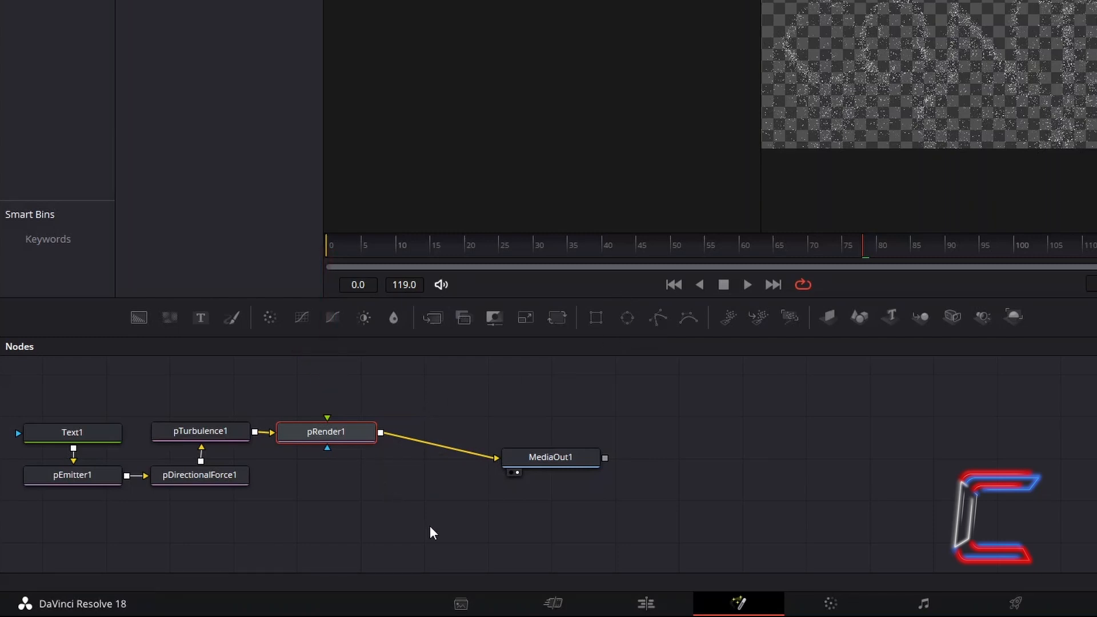
Step: Insert a Gaussian Blur node after pRender1, place it below that node, and set its strength to 0.2
key(shift+space)
text(Gaussian Blur)
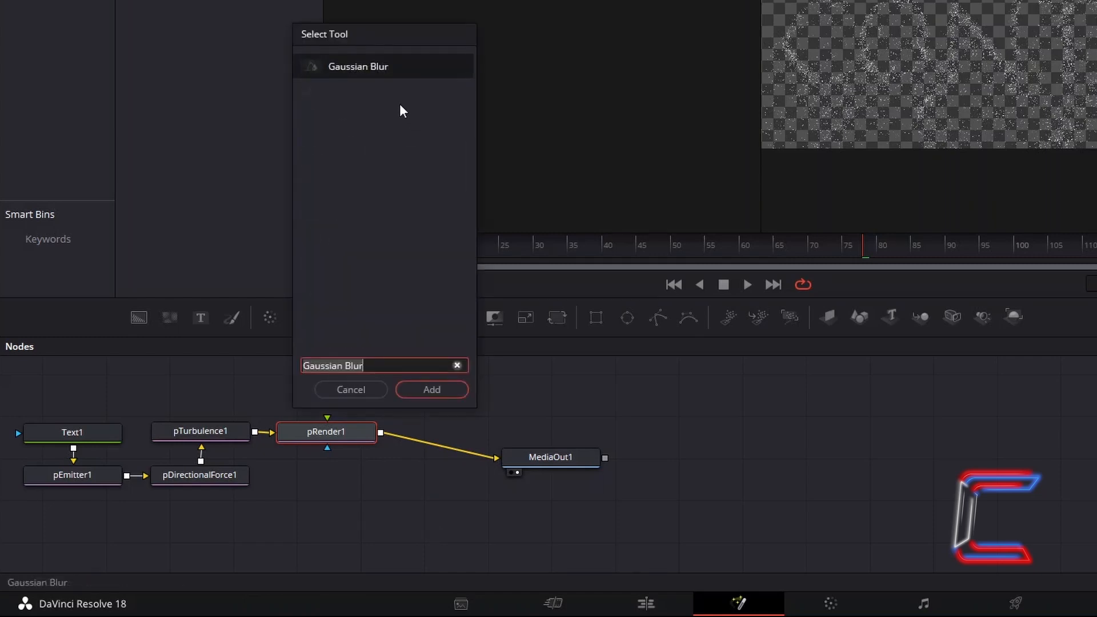
click(432, 390)
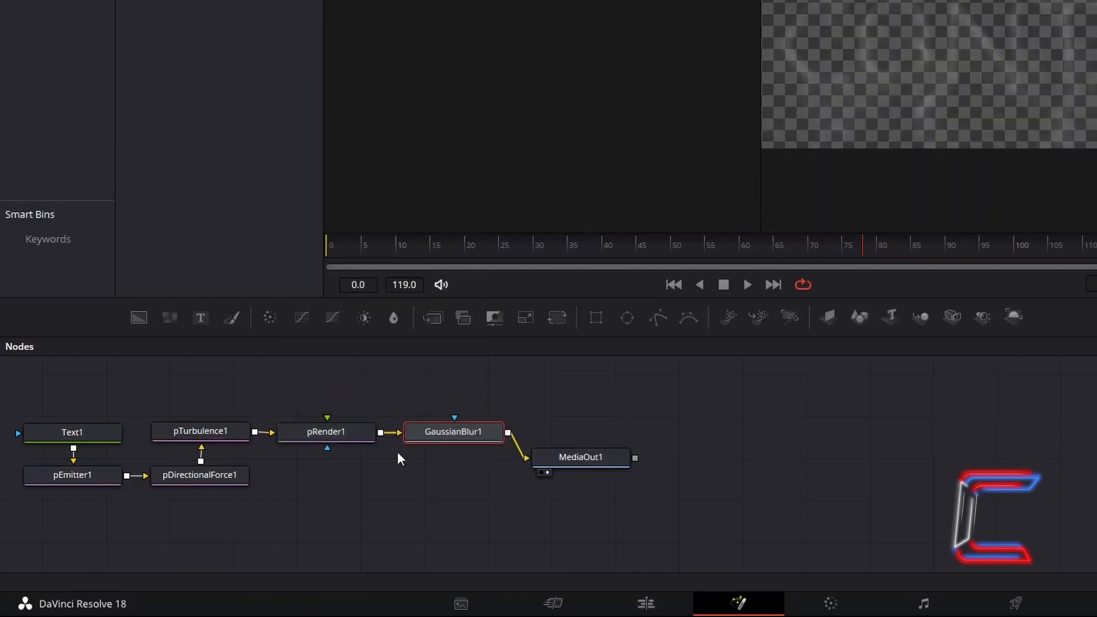
drag(476, 423, 366, 467)
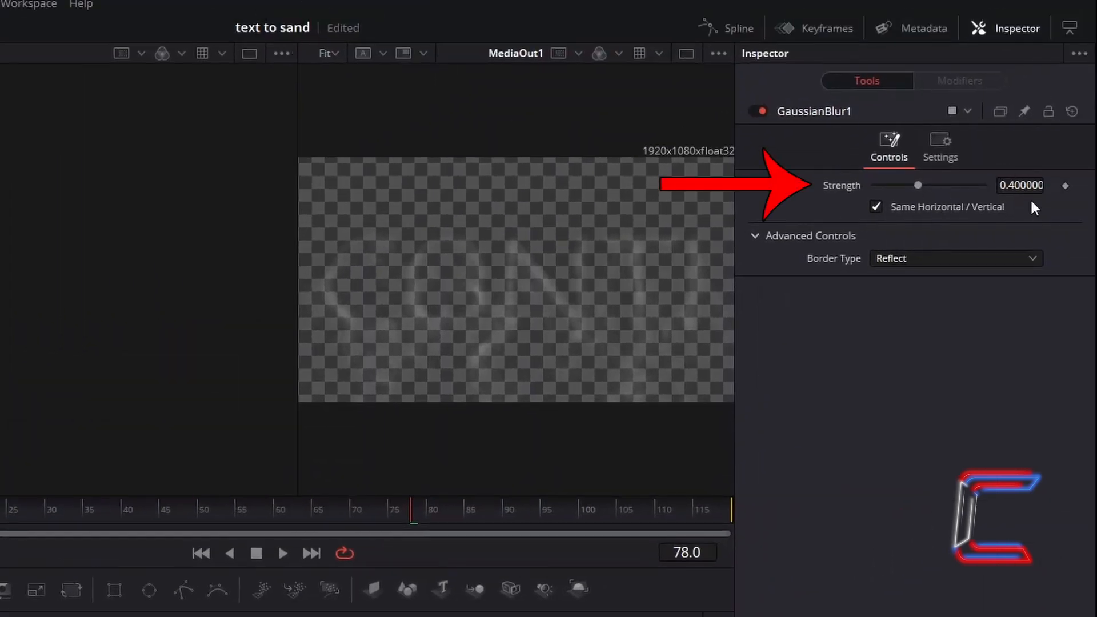
click(1037, 185)
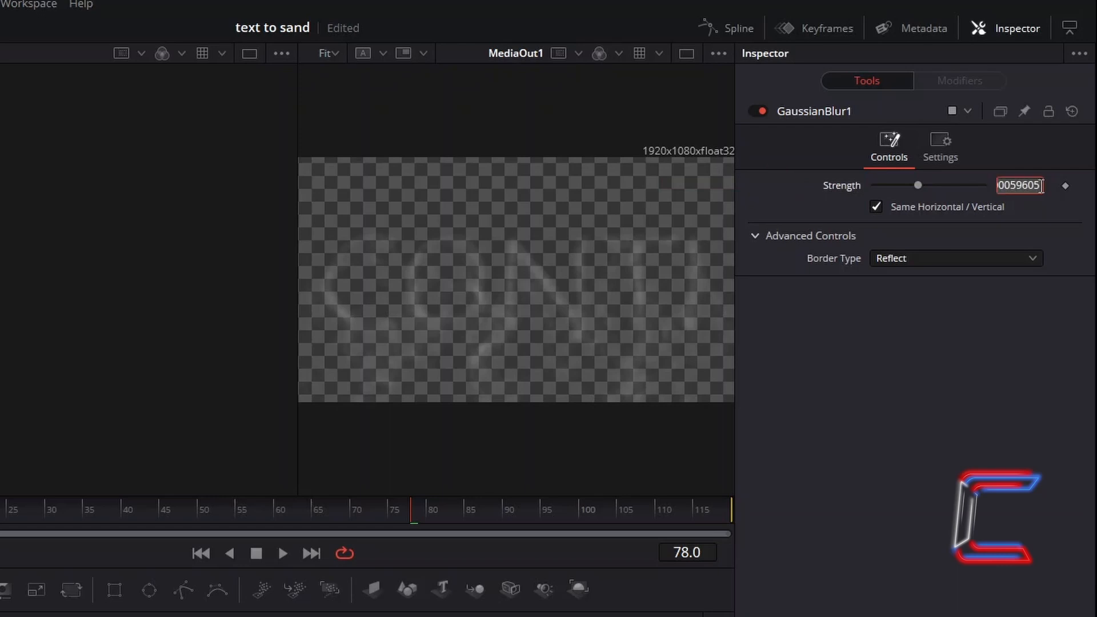
text(0.2)
key(Return)
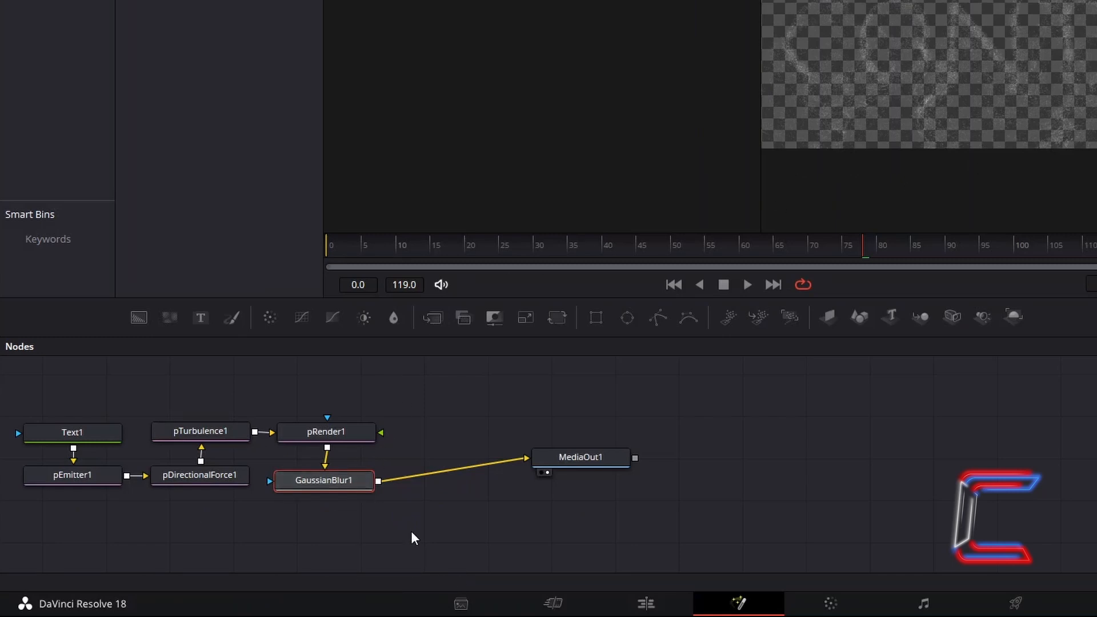
Step: Insert a Glow node between GaussianBlur1 and MediaOut1 and set its Glow value to 0.95
key(shift+space)
text(Glow)
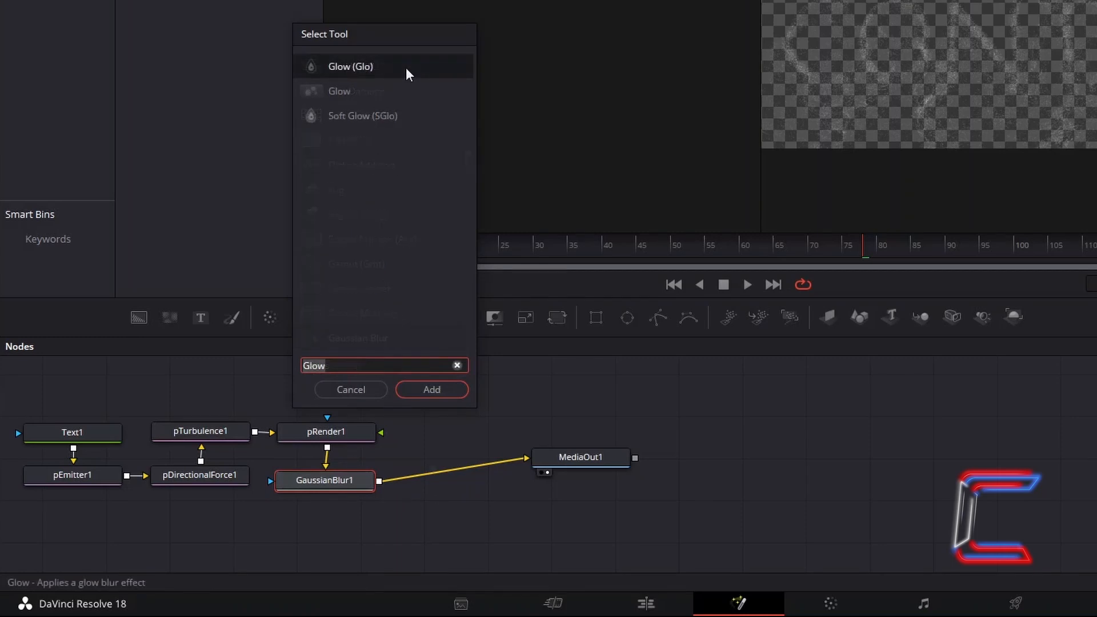
click(459, 387)
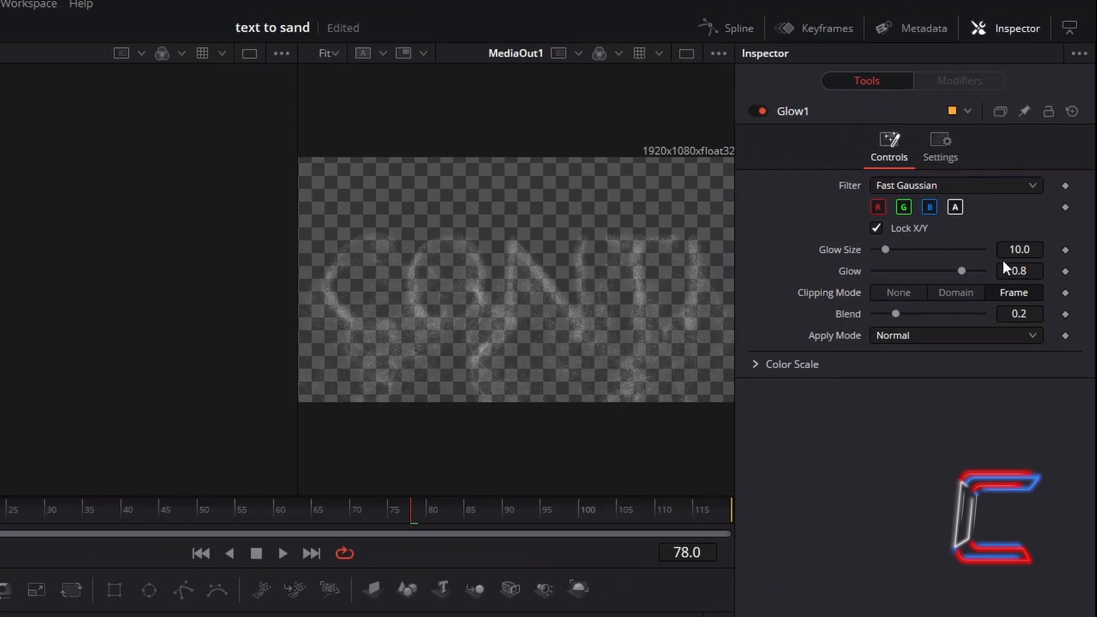
double_click(1036, 272)
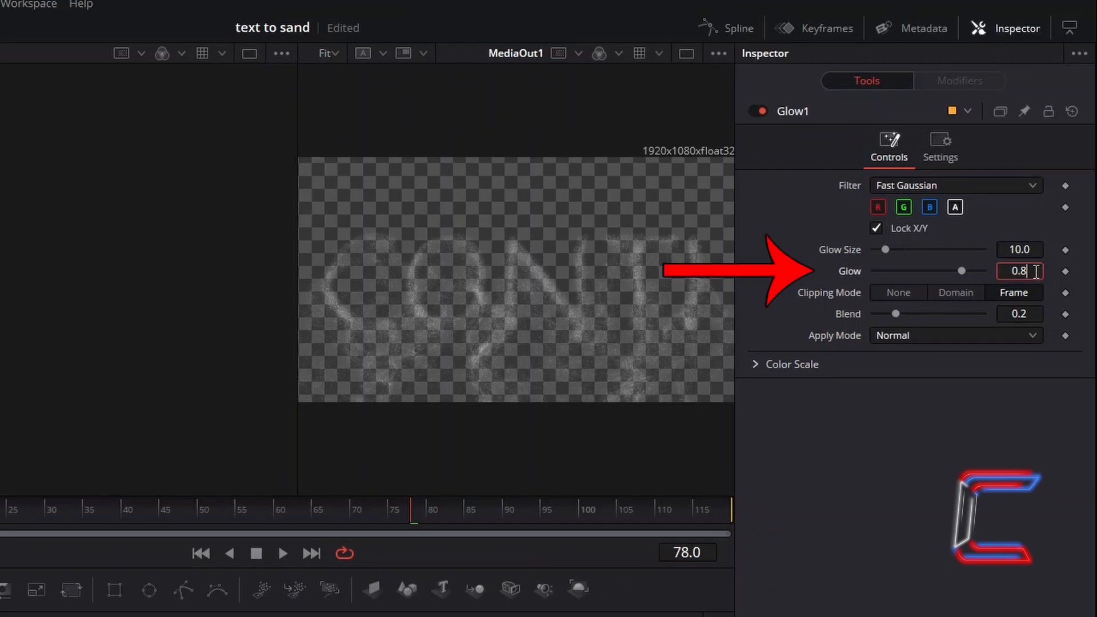
text(0.95)
key(Tab)
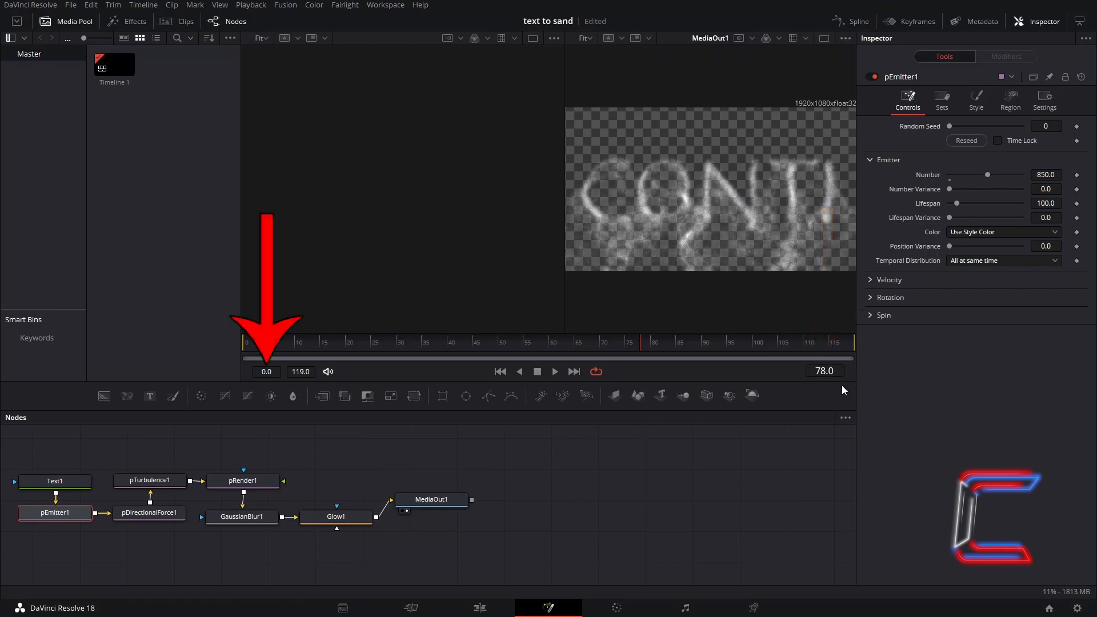
Step: Add a keyframe for pEmitter1's Number parameter at frame 0
click(834, 371)
key(BackSpace)
key(BackSpace)
key(BackSpace)
key(BackSpace)
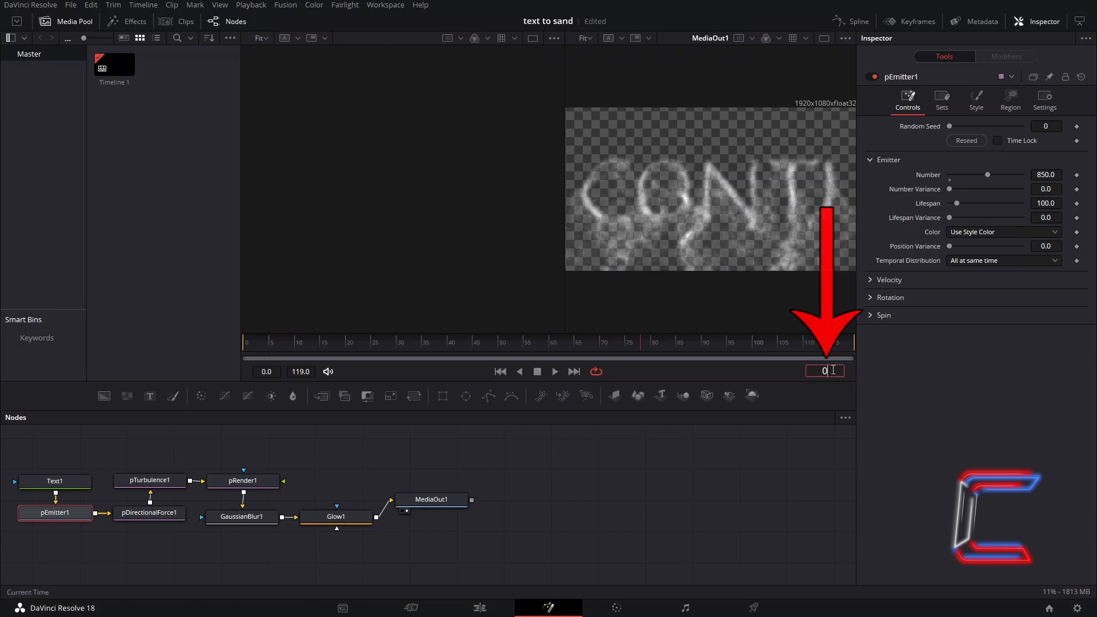
text(0)
key(Return)
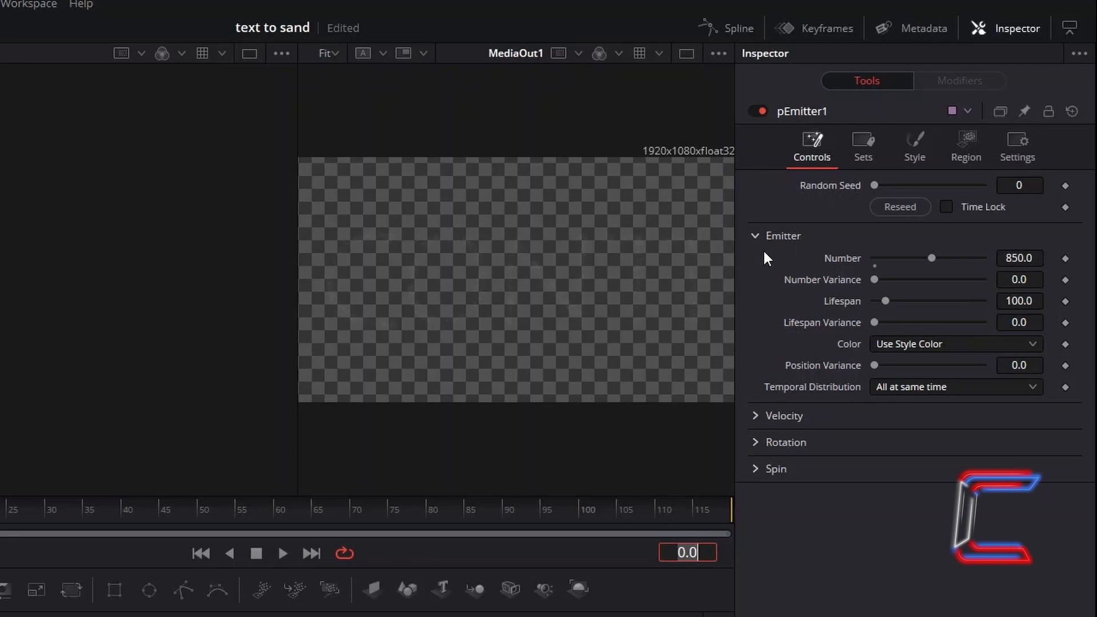
click(1066, 259)
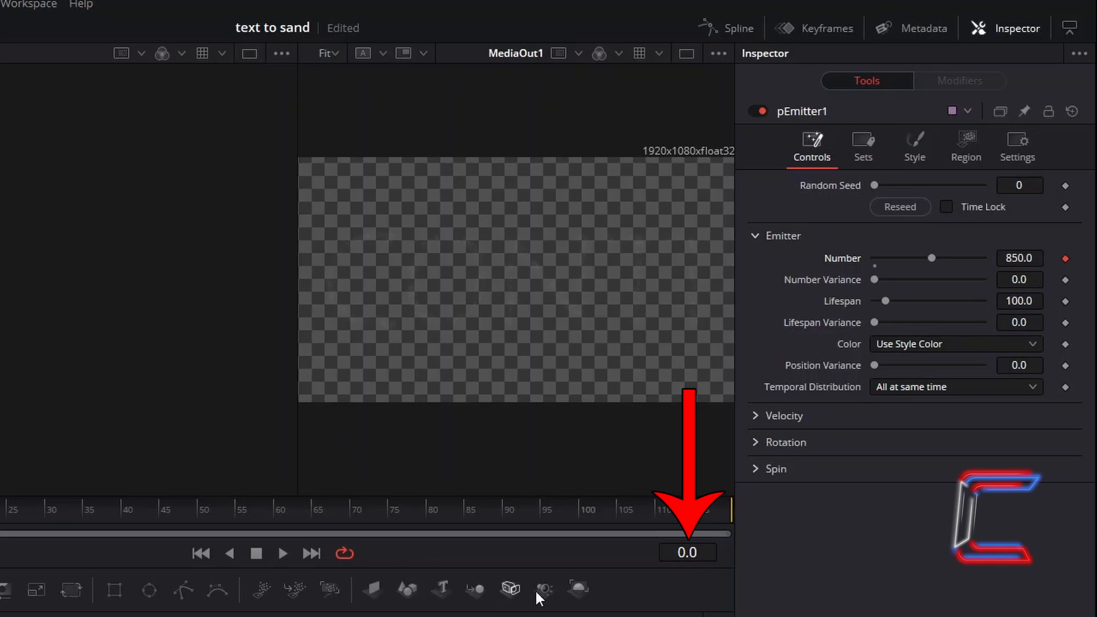
Step: Add a second keyframe for pEmitter1's Number parameter at frame 47, keeping the value at 850
click(698, 552)
text(4)
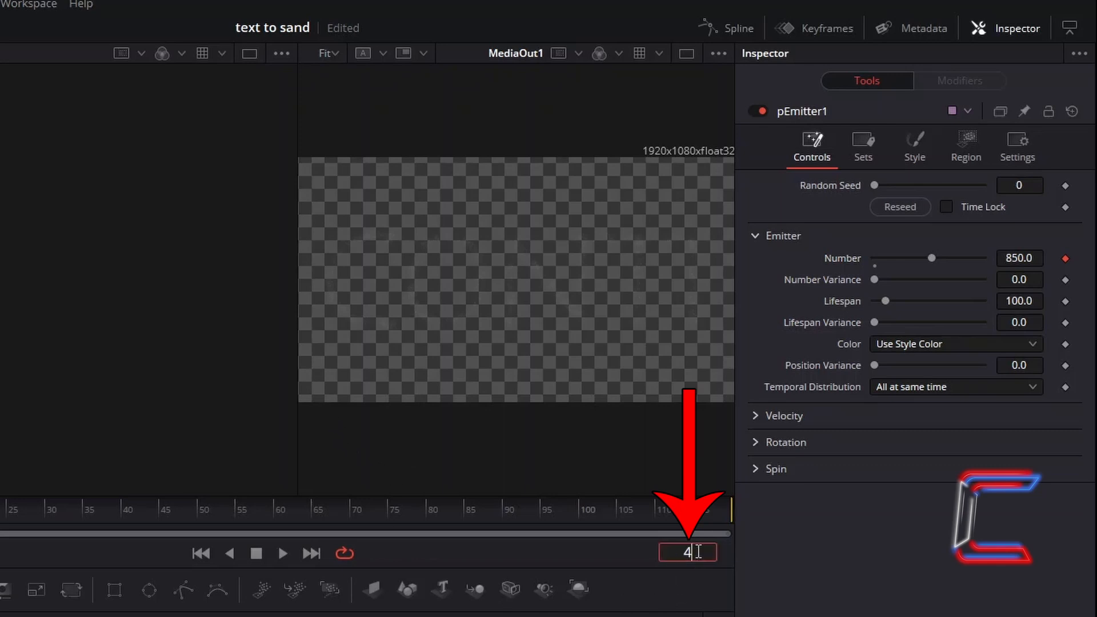
text(7)
key(Return)
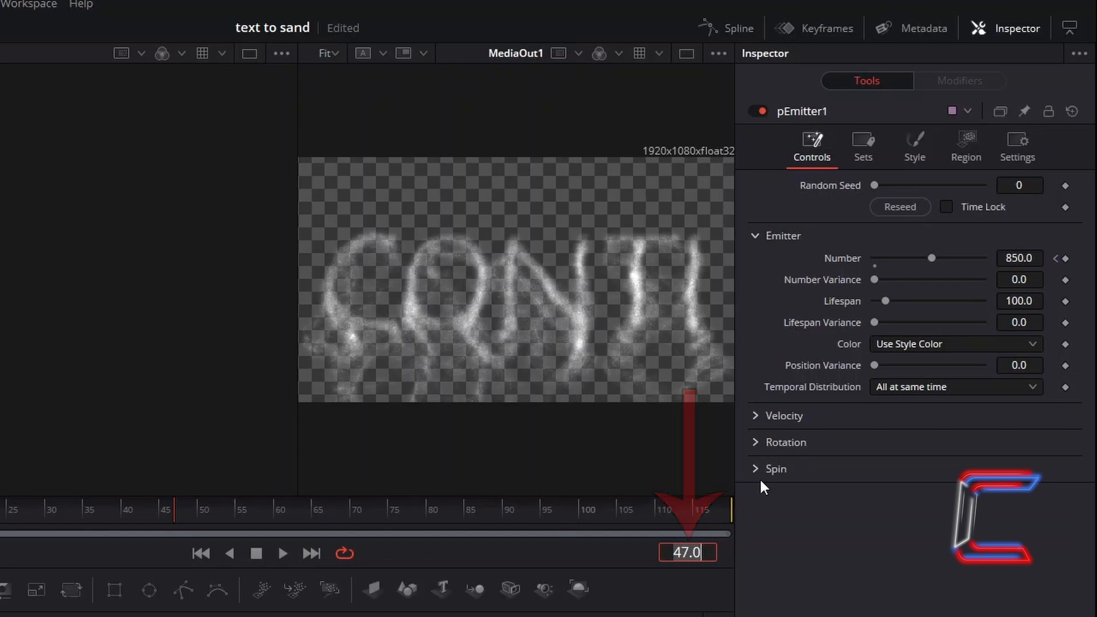
click(1066, 259)
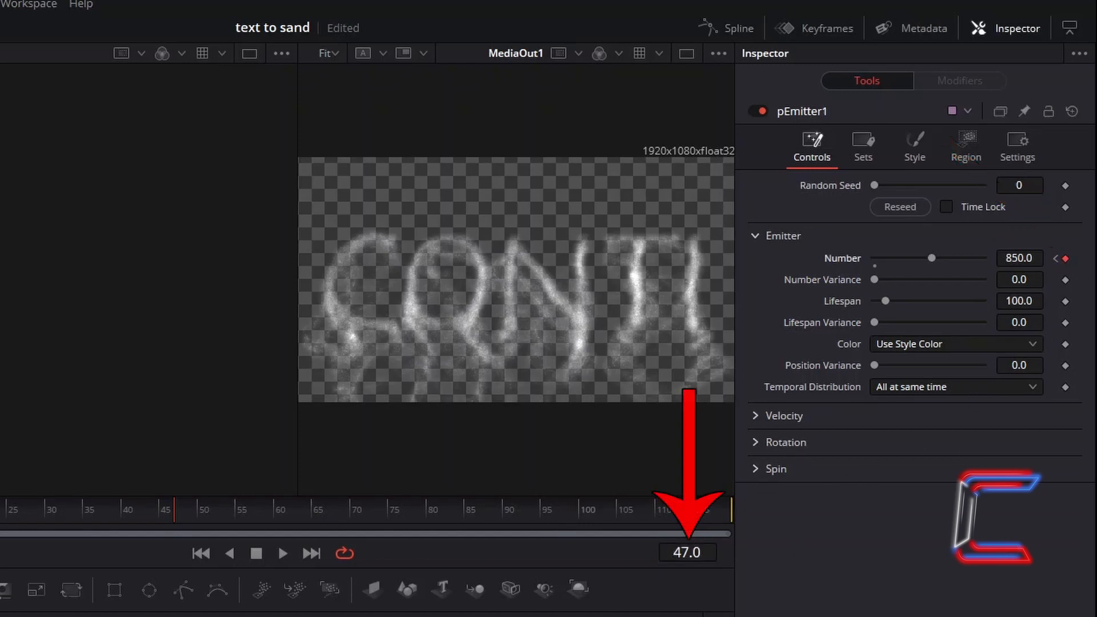
Step: Go to frame 48 and reduce pEmitter1's Number to 0 so that emission stops there
click(707, 555)
text(48)
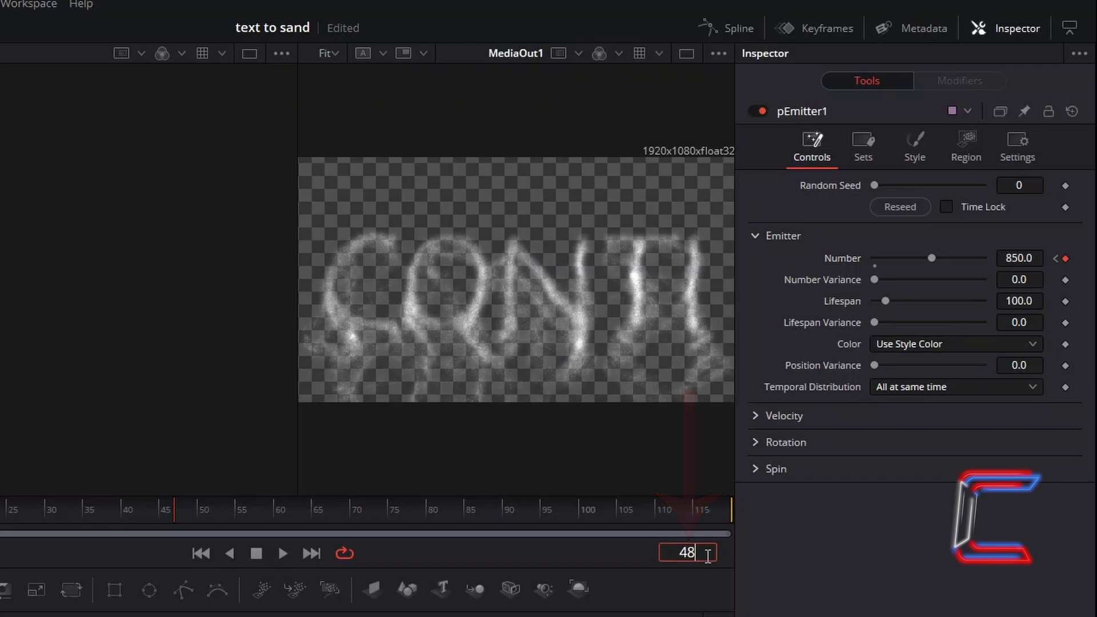
key(Return)
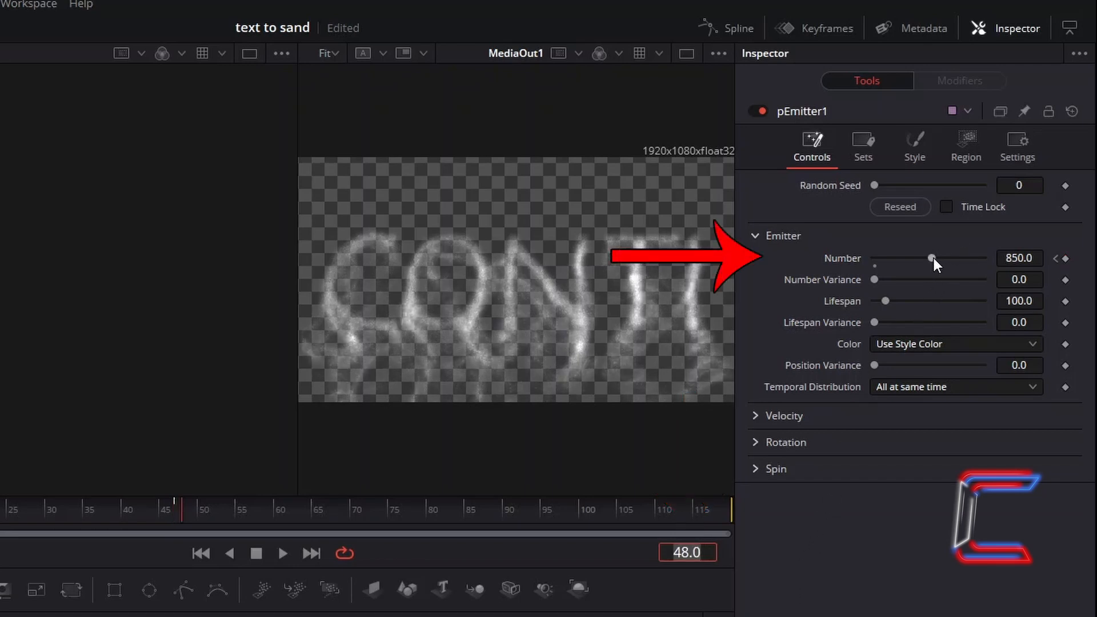
drag(933, 258, 843, 262)
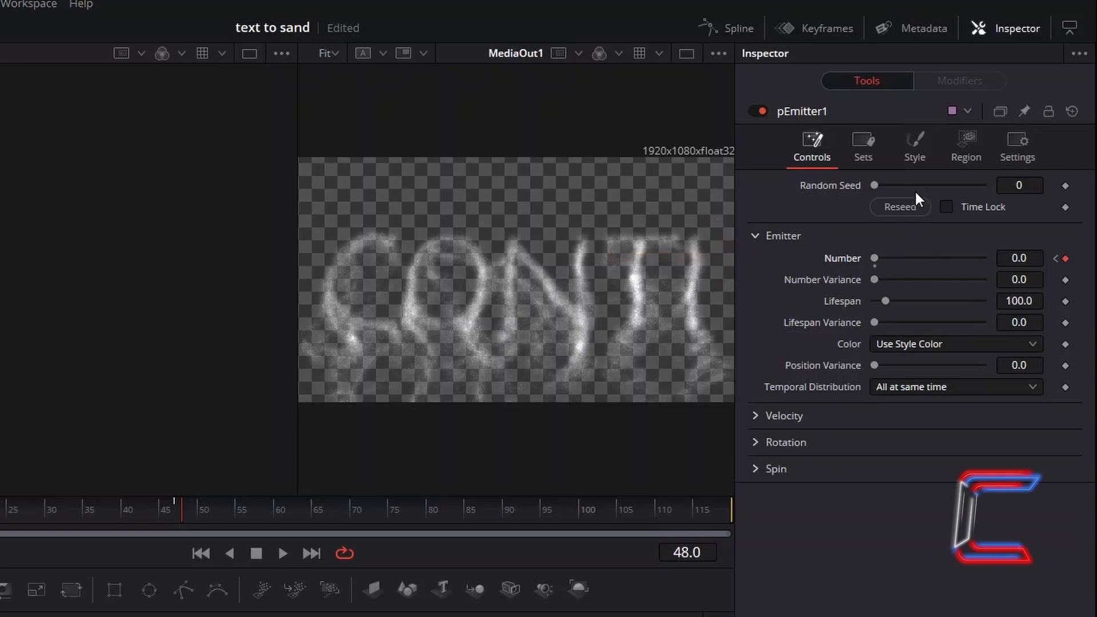
Step: Set pEmitter1's particle style color to HTML value #a89b0b
click(929, 165)
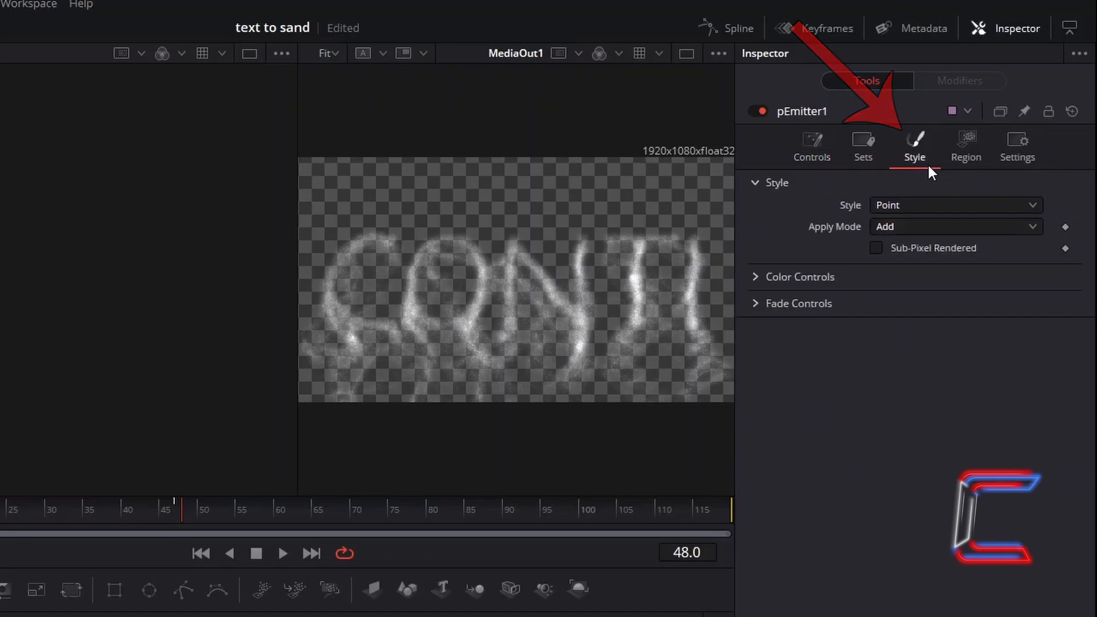
click(755, 277)
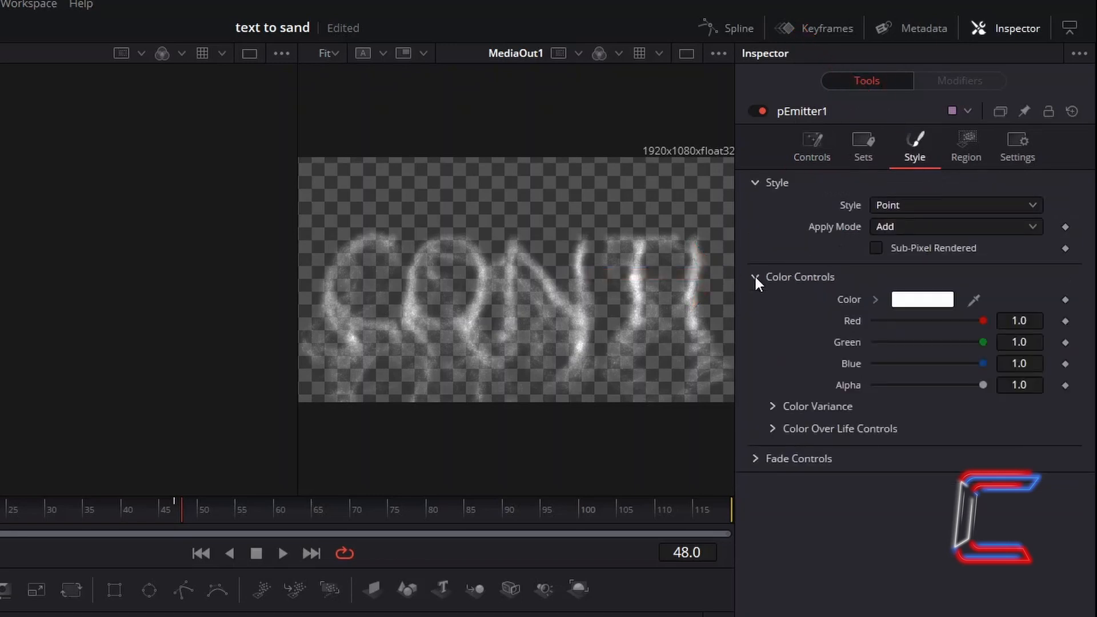
click(940, 296)
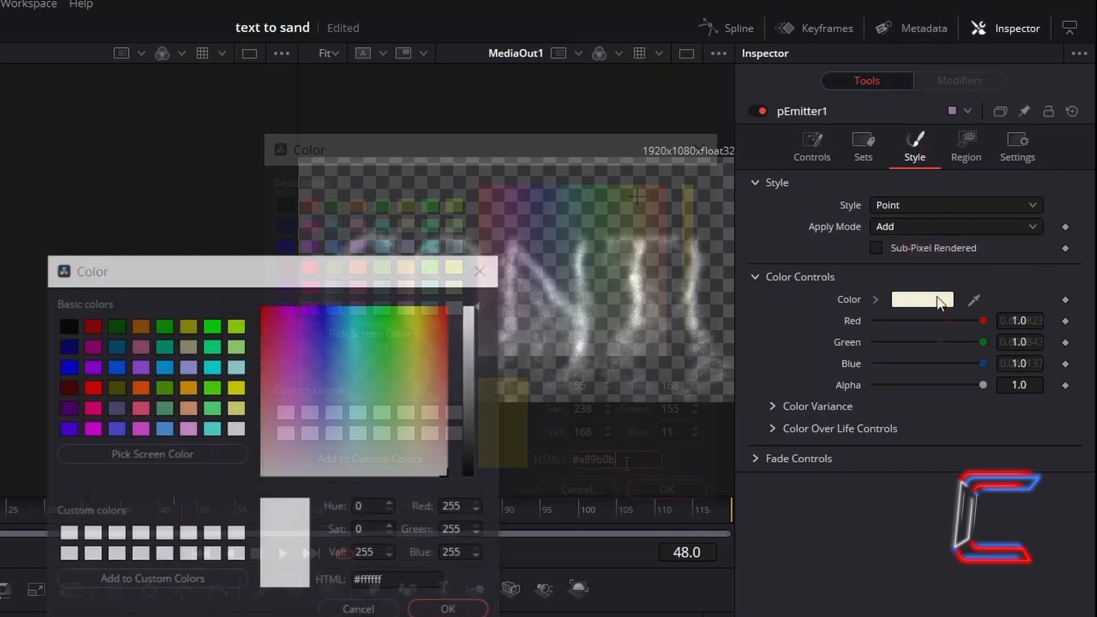
click(627, 460)
text(#a89b0b)
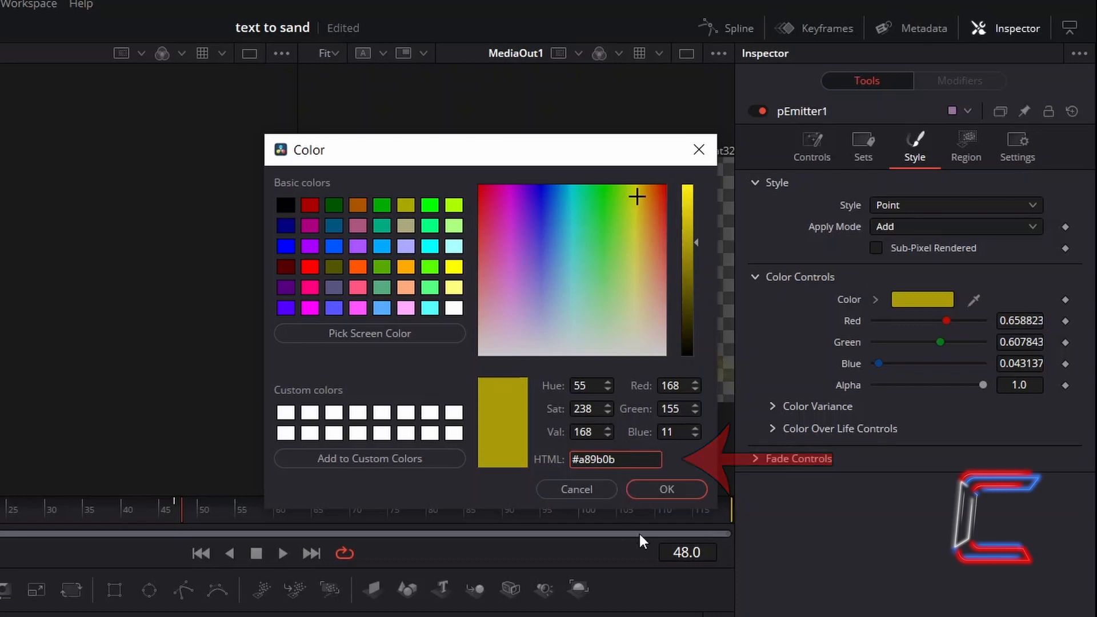
click(688, 484)
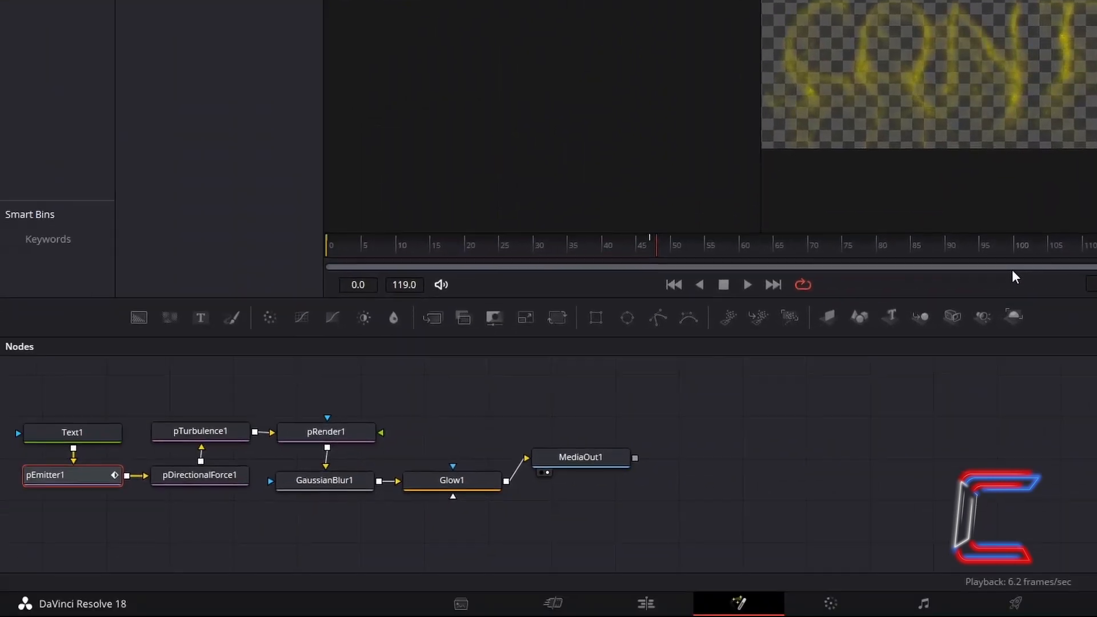
Step: Return to the Edit page, move the playhead to the timeline start, and select the Video 1 Fusion Composition clip
click(685, 598)
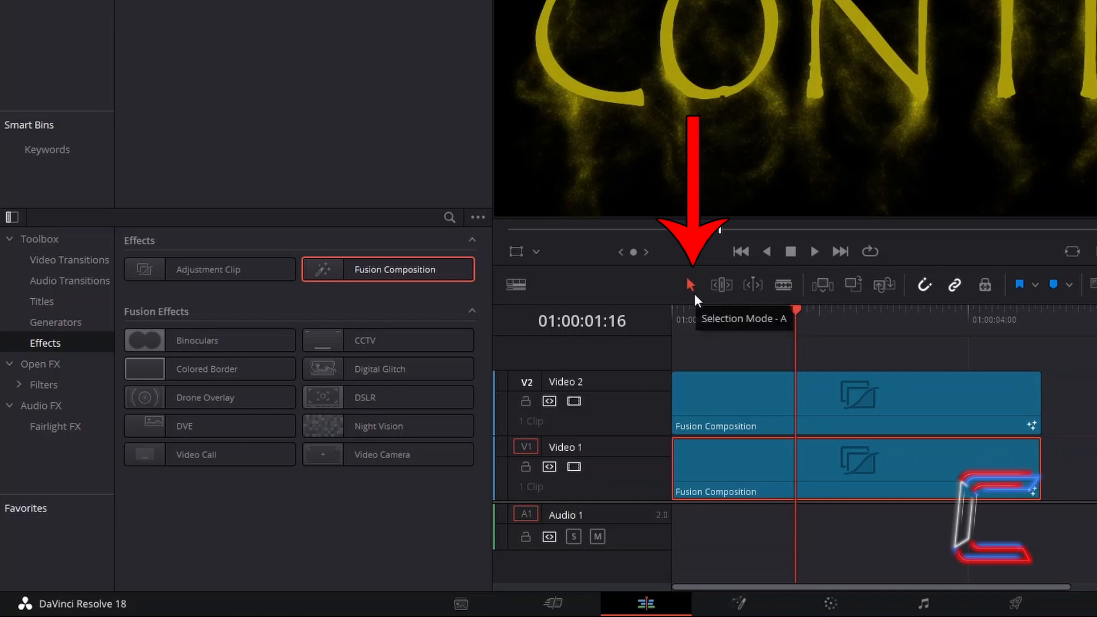
drag(801, 320, 663, 293)
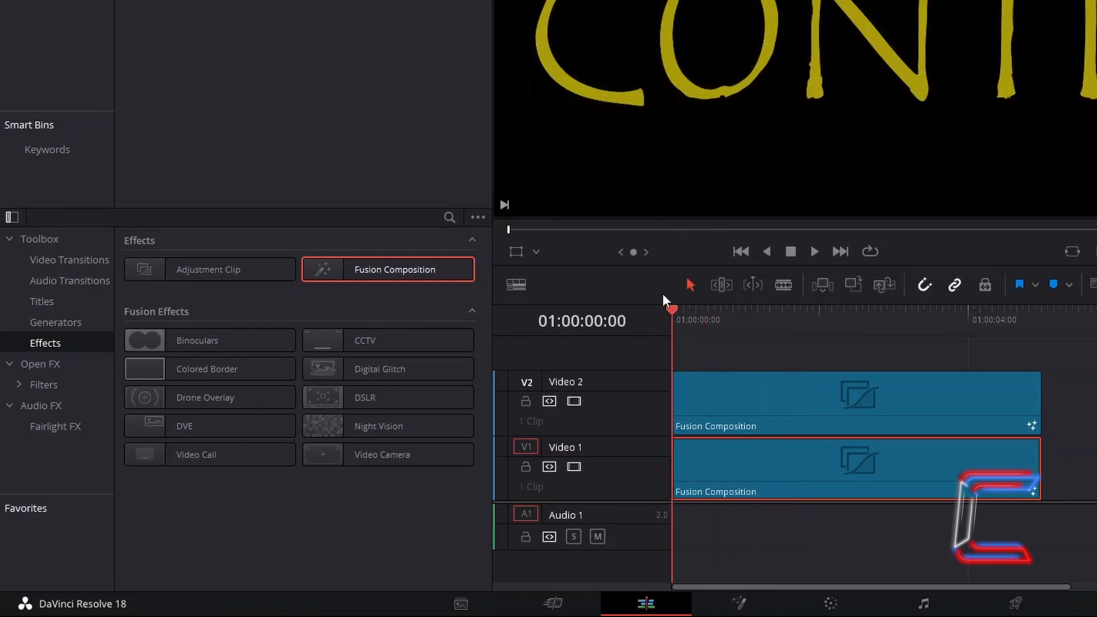
click(716, 382)
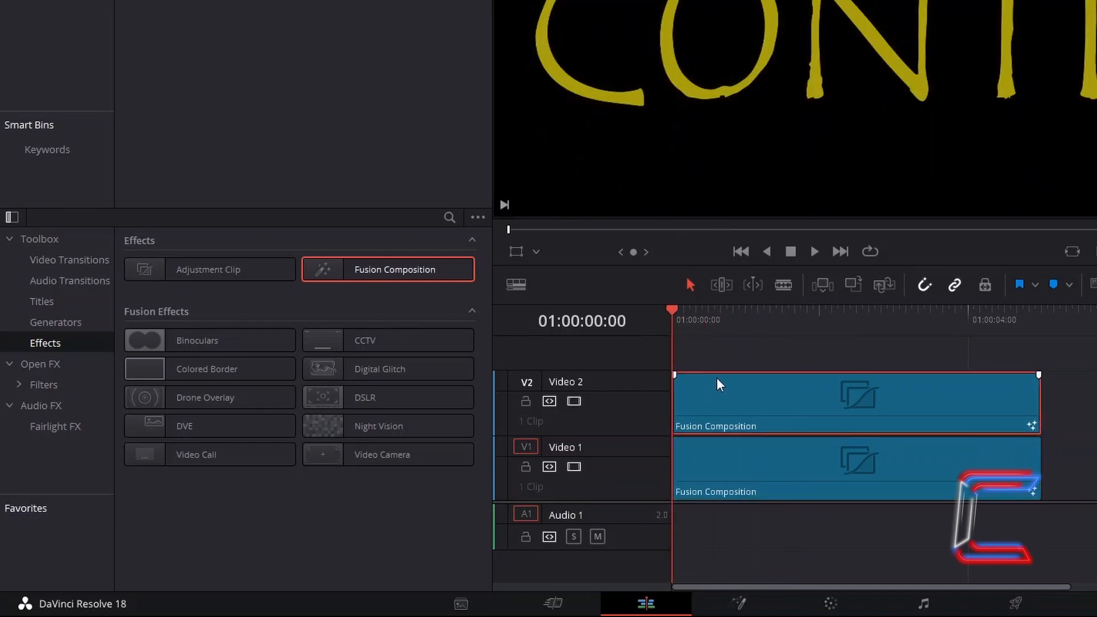
click(955, 483)
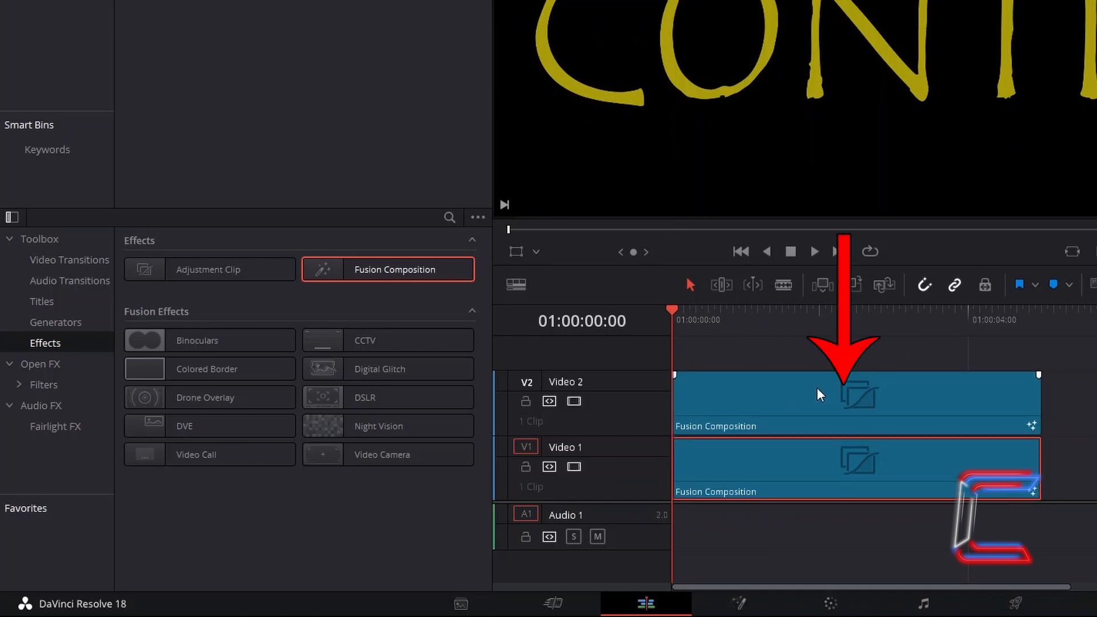
Step: Select the Video 2 Fusion Composition clip, set its Crop Top to 330, and keyframe that value at the timeline start
click(756, 404)
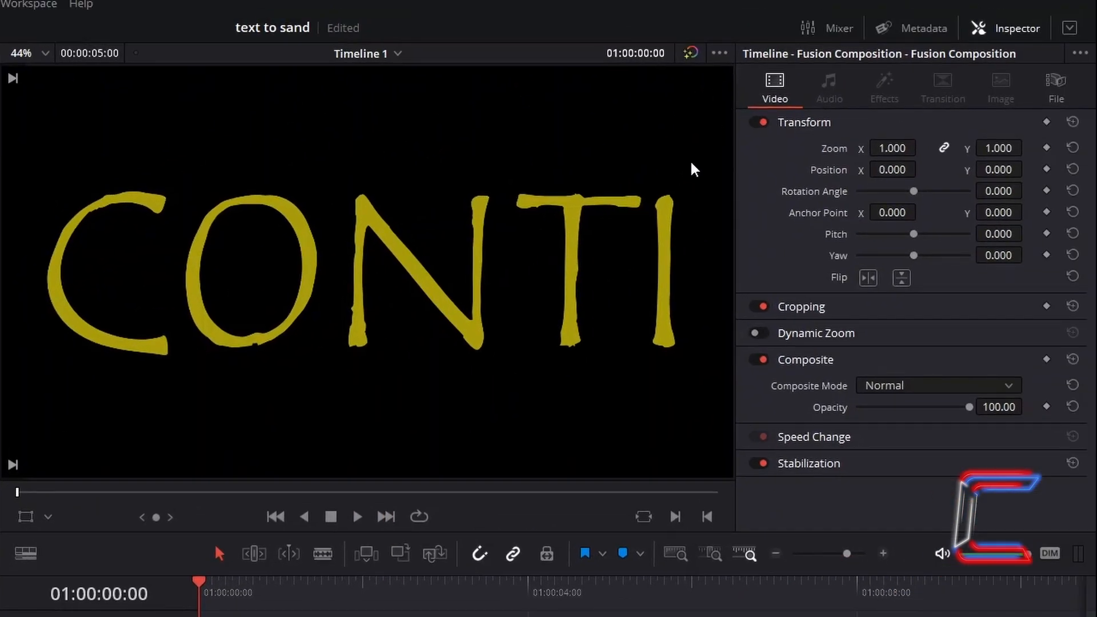
click(864, 310)
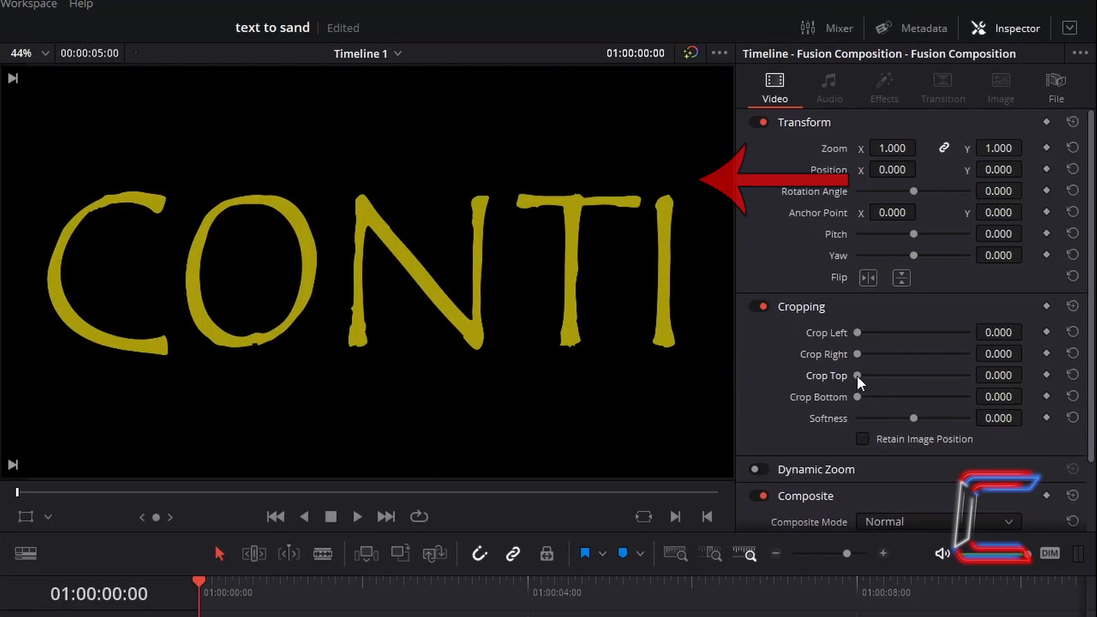
drag(857, 376, 894, 381)
click(1047, 375)
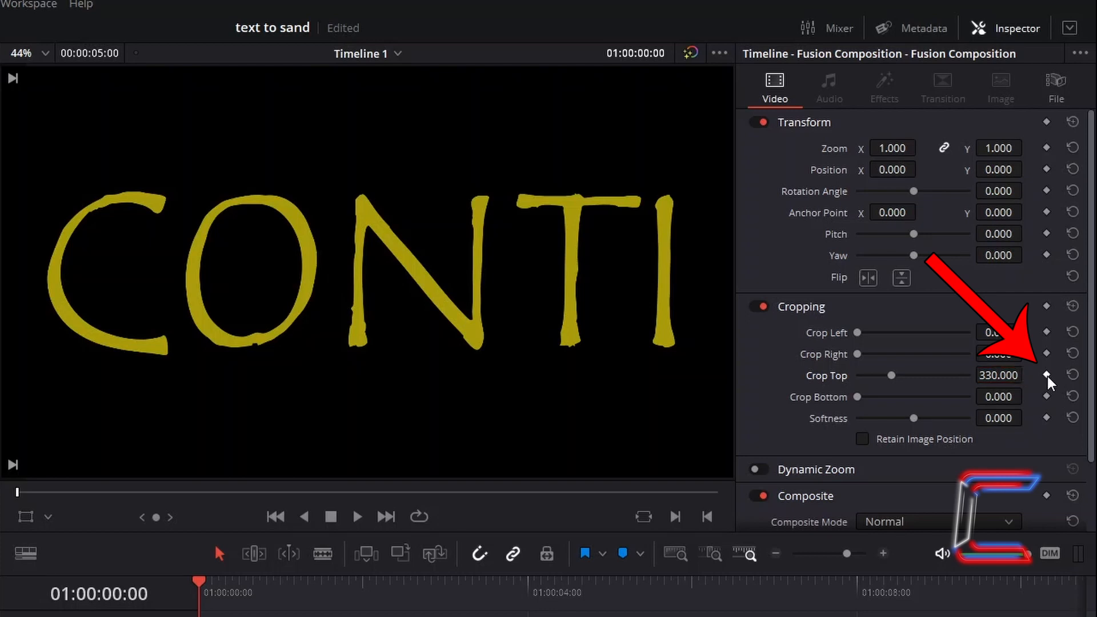
click(1048, 375)
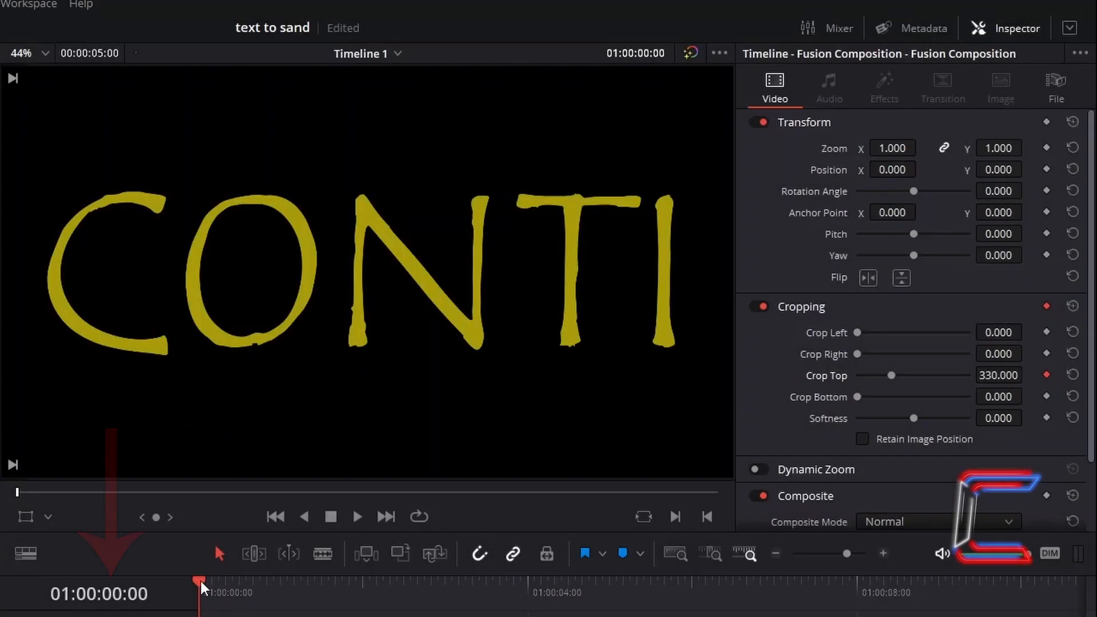
Step: Keyframe Crop Top at 330 at 01:00:01:00 and raise it to 758.5 at 01:00:03:10
drag(204, 581, 282, 603)
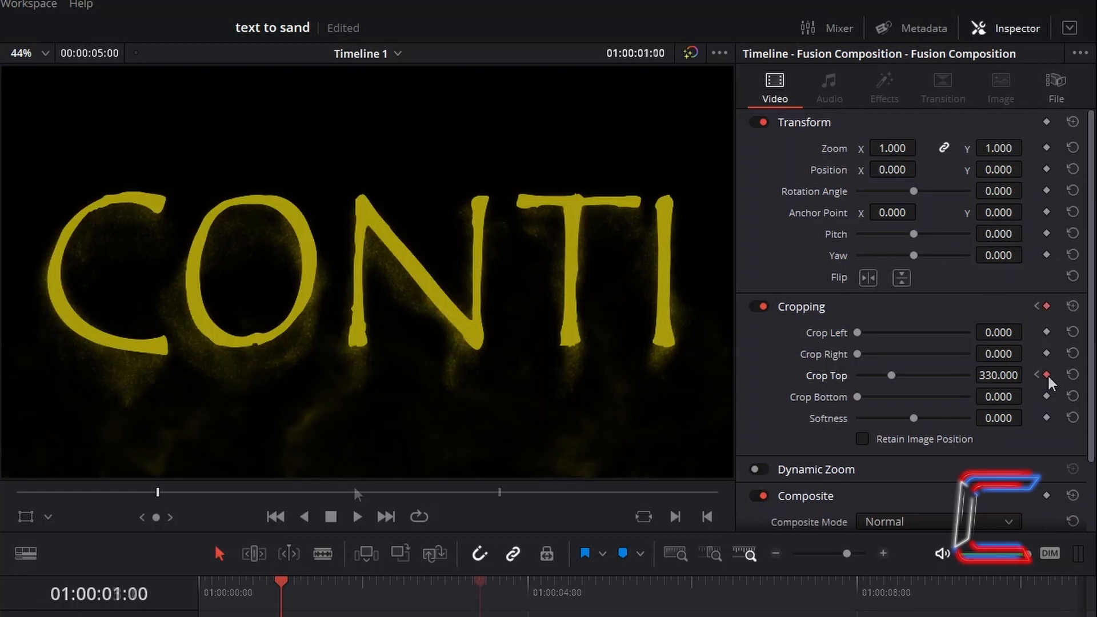
click(478, 584)
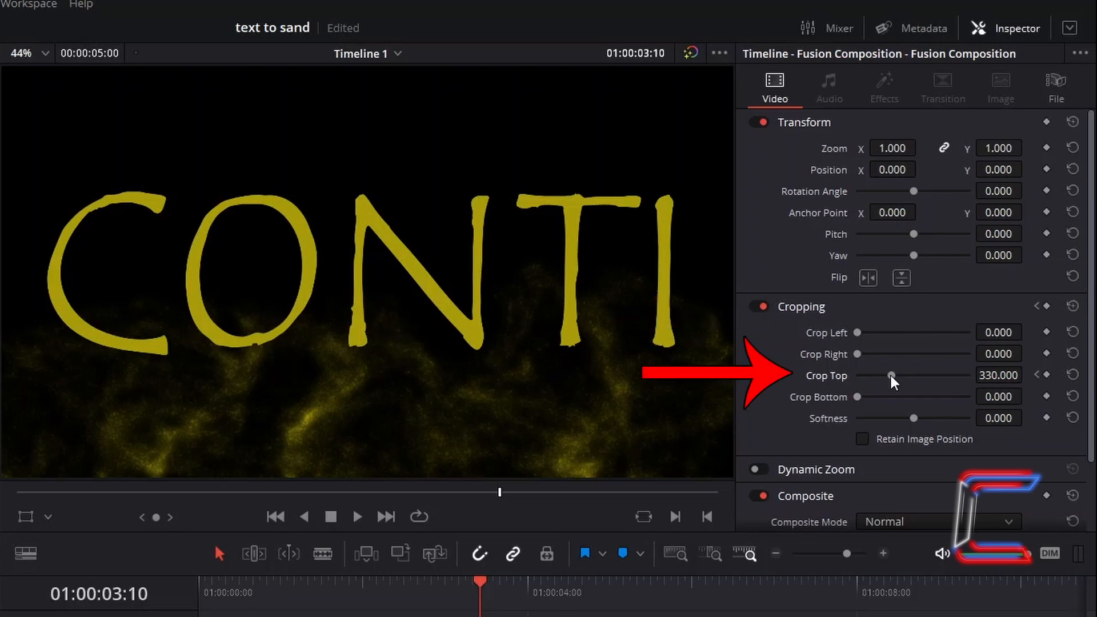
mouse_move(892, 377)
mouse_down()
mouse_move(946, 378)
mouse_move(937, 377)
mouse_up()
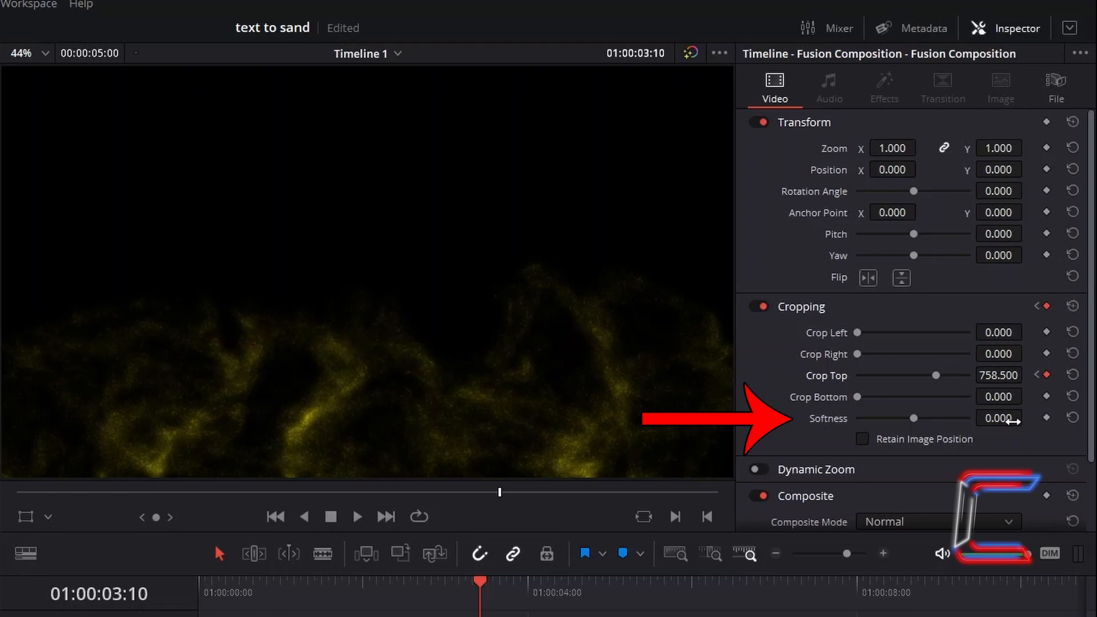
Step: Set the crop Softness of the Video 2 clip to 60
click(1014, 421)
text(60)
key(Return)
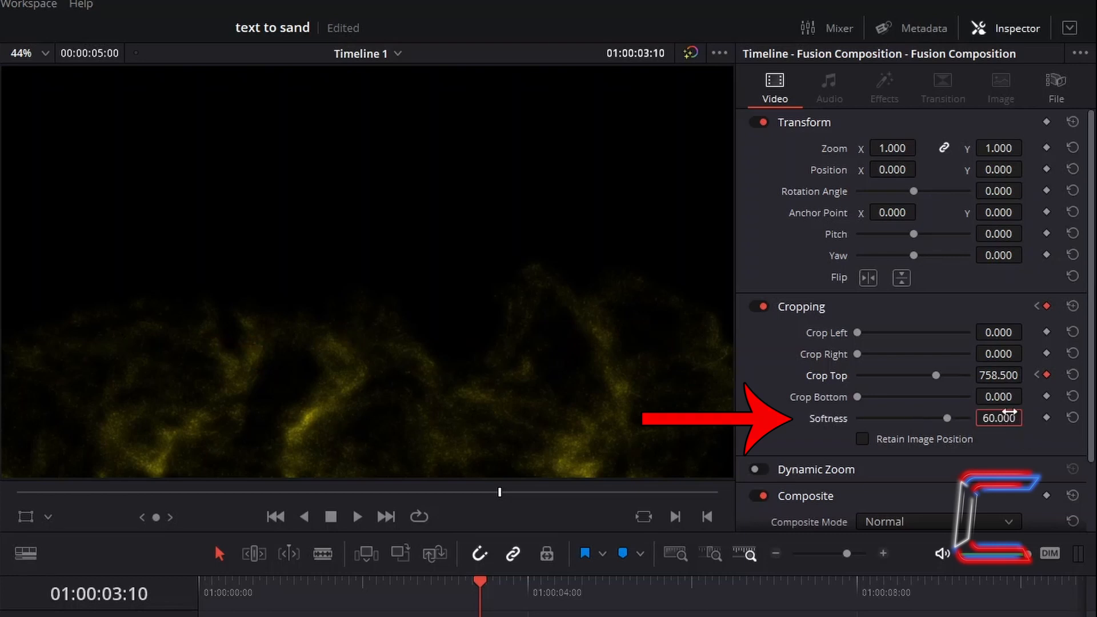